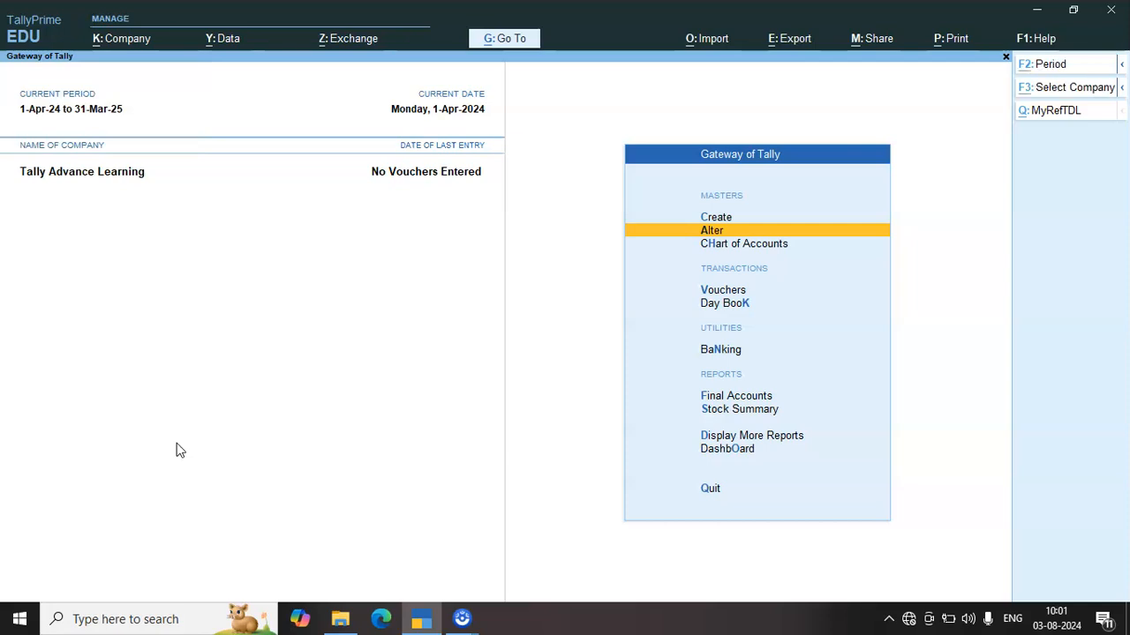
# Open the list of stock items for master alteration.
pyautogui.hotkey('alt', 'Tab')
pyautogui.click(301, 309)
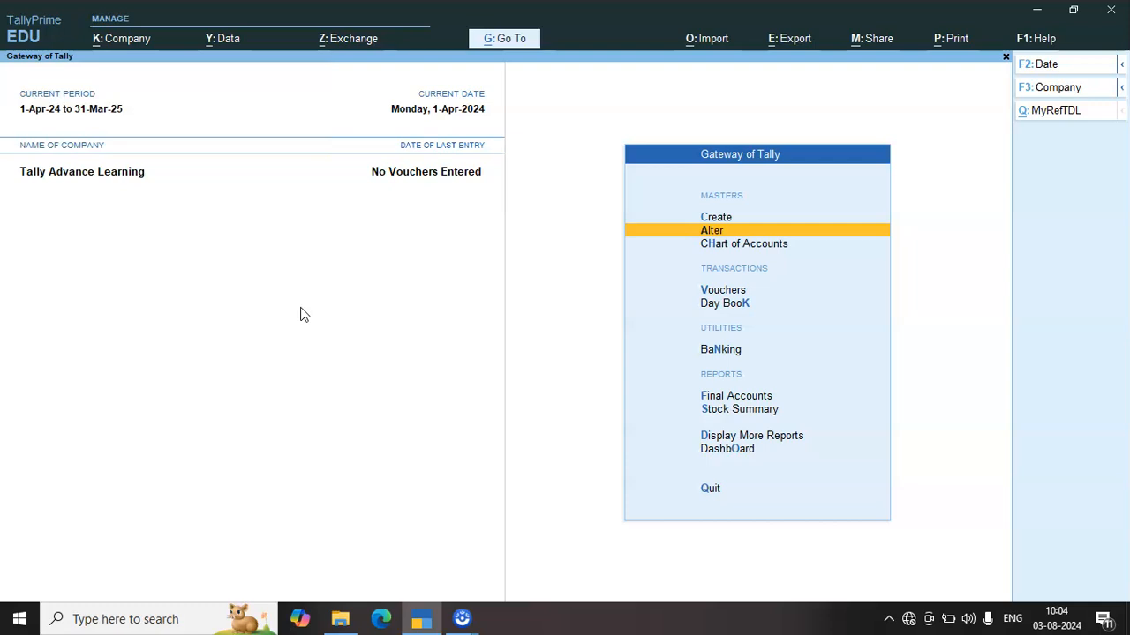
pyautogui.press('Return')
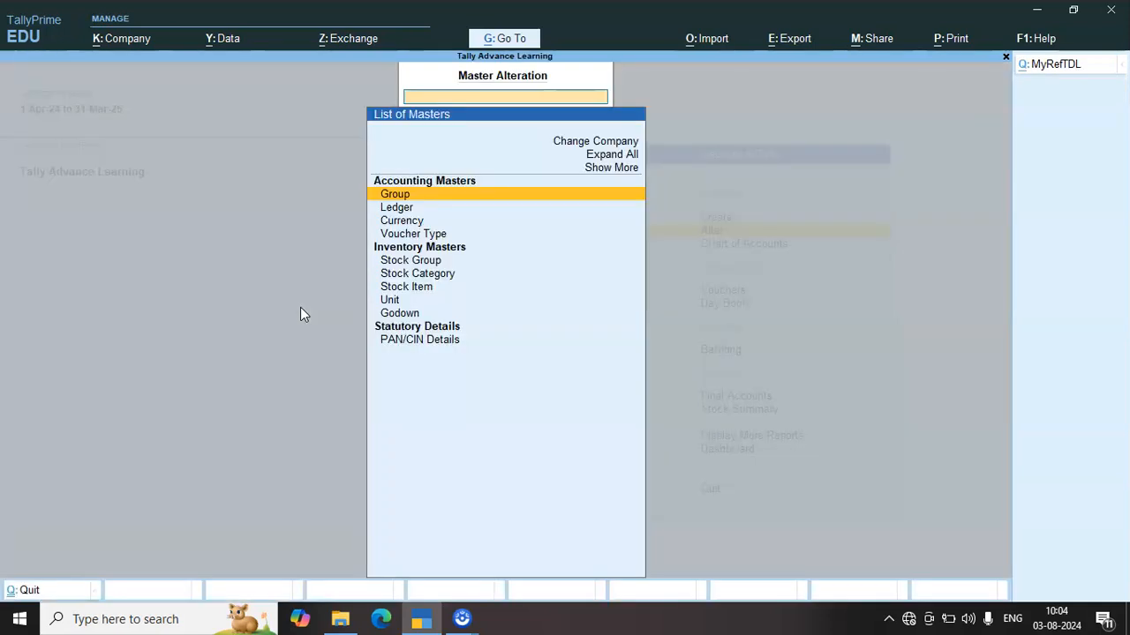
pyautogui.press('Down')
pyautogui.press('Down')
pyautogui.press('Down')
pyautogui.press('Down')
pyautogui.press('Down')
pyautogui.press('Down')
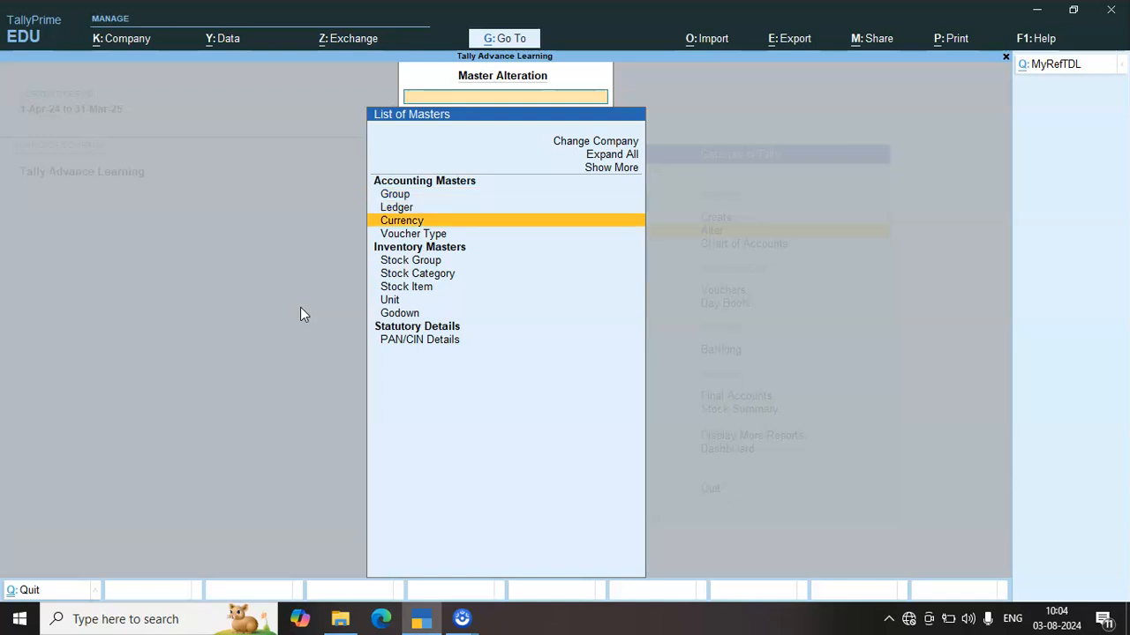
pyautogui.press('Return')
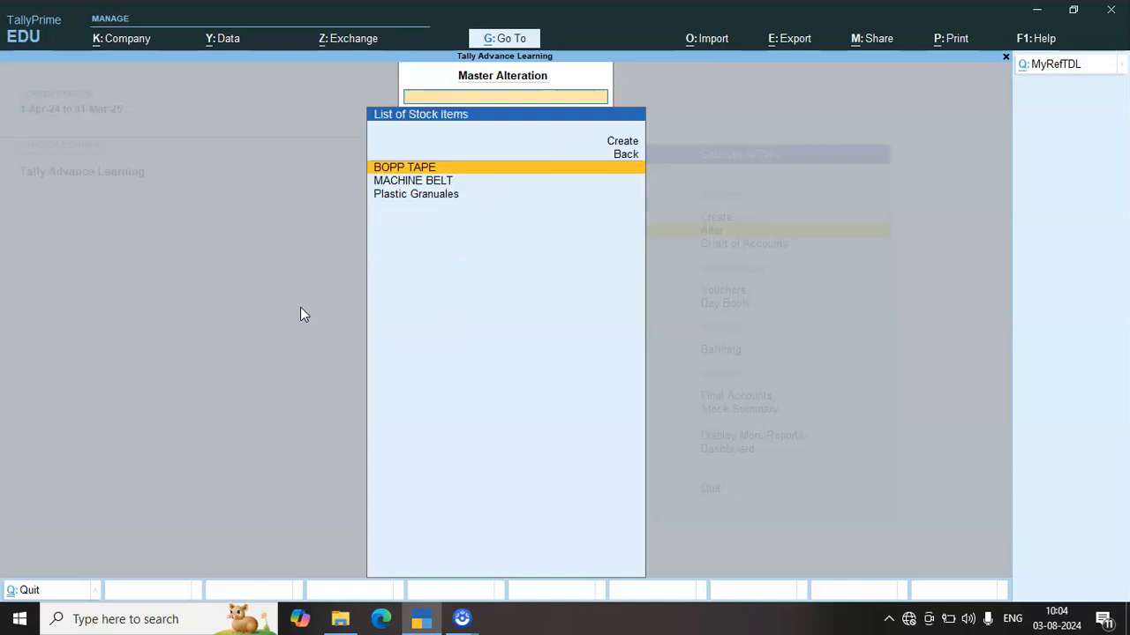
# Examine the existing stock items BOPP TAPE, MACHINE BELT and Plastic Granuales in the list.
pyautogui.press('Down')
pyautogui.press('Down')
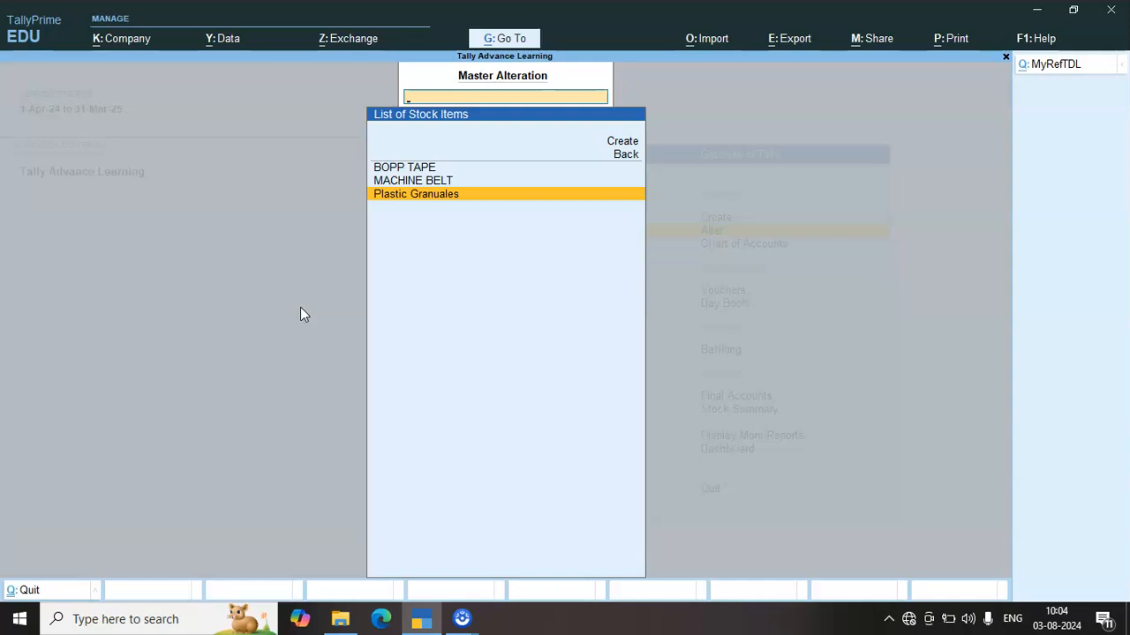
pyautogui.press('Up')
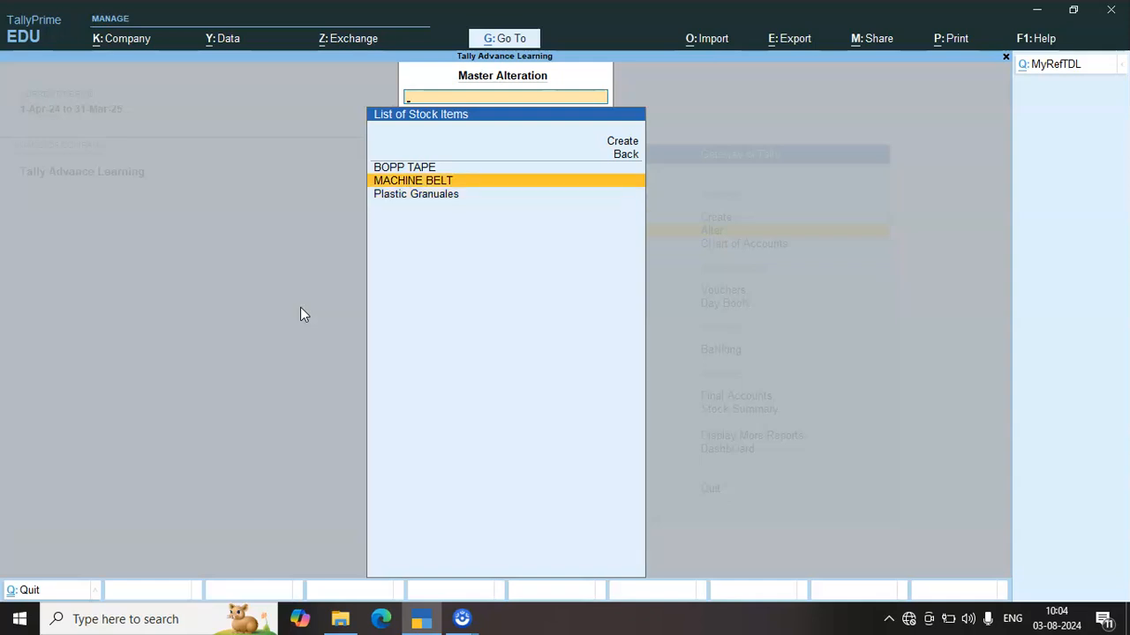
pyautogui.press('Up')
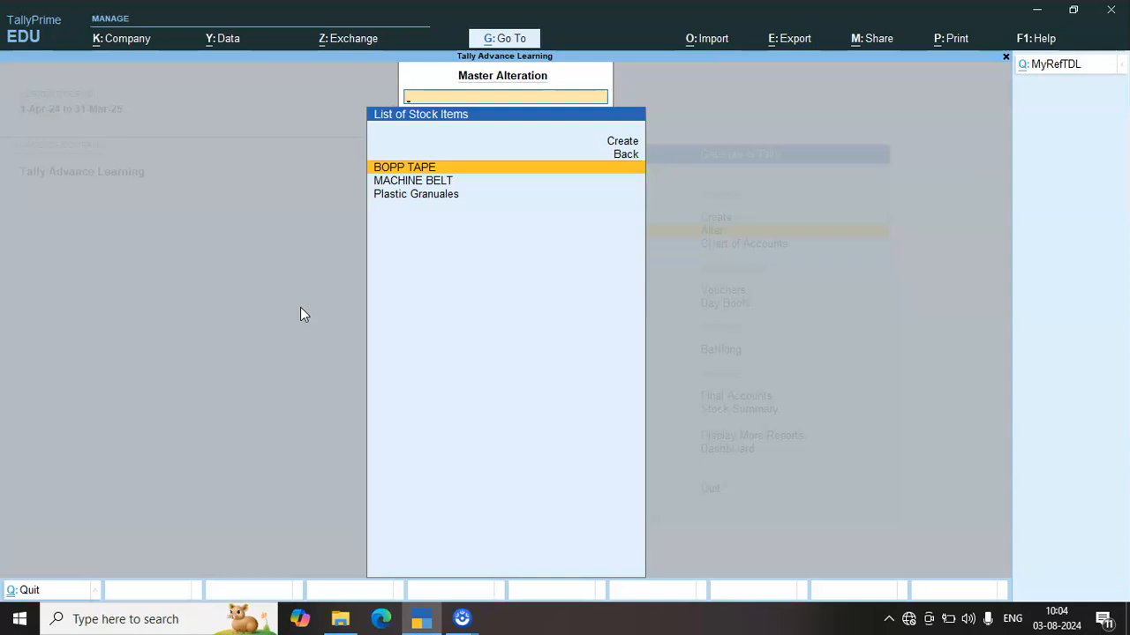
pyautogui.press('Down')
pyautogui.press('Down')
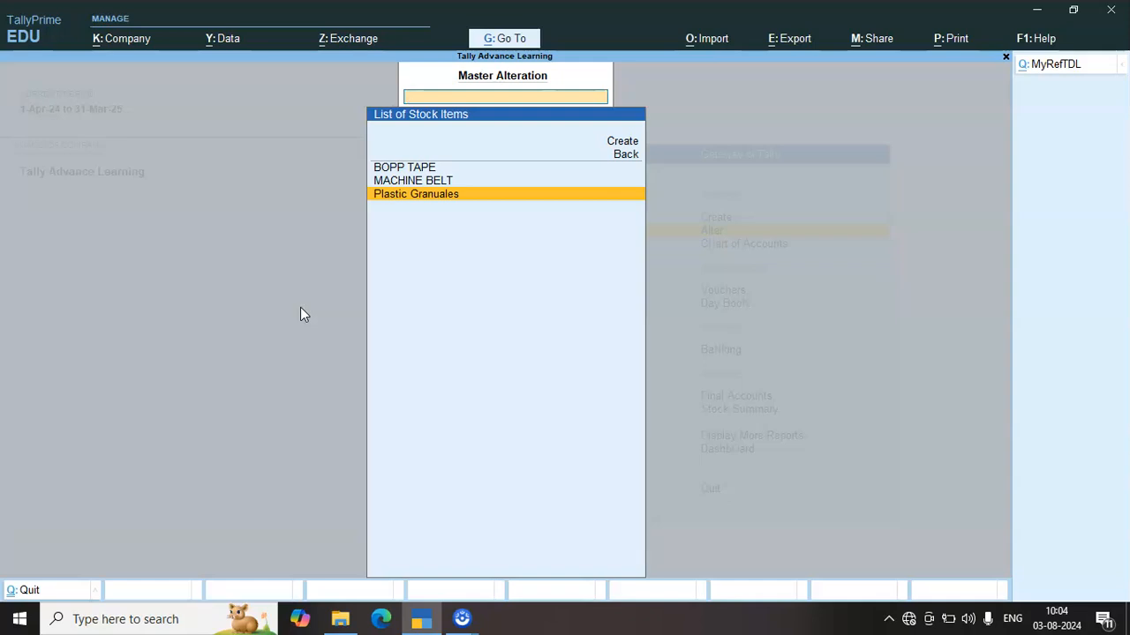
pyautogui.press('Up')
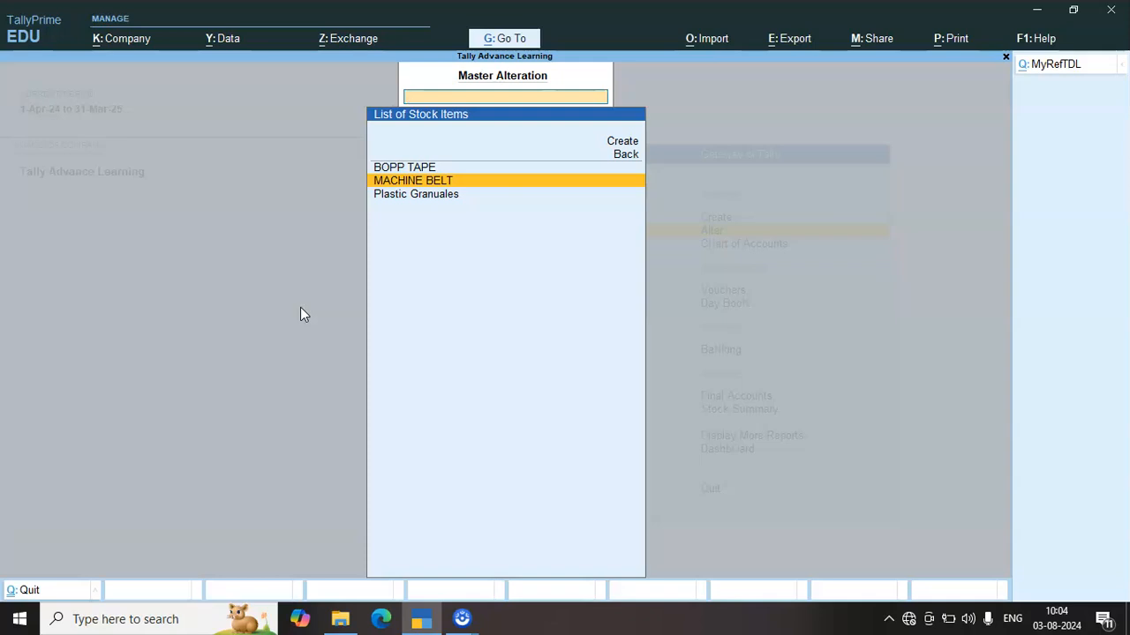
pyautogui.press('Up')
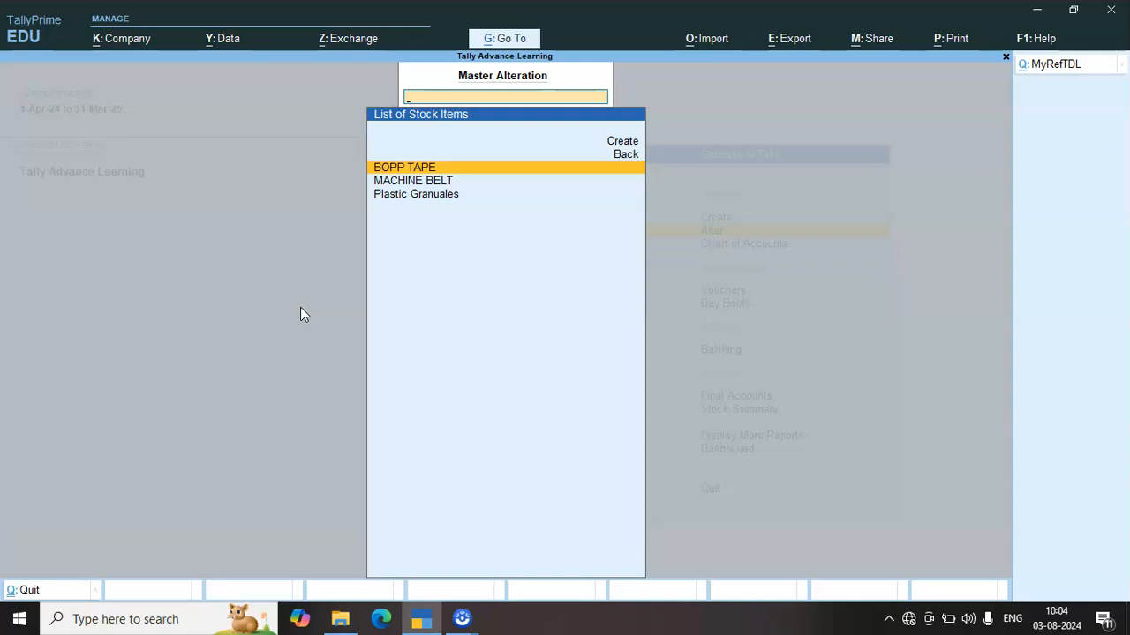
pyautogui.press('Down')
pyautogui.press('Down')
pyautogui.press('Up')
pyautogui.press('Up')
pyautogui.press('Down')
pyautogui.press('Down')
pyautogui.press('Up')
pyautogui.press('Up')
pyautogui.press('Down')
pyautogui.press('Down')
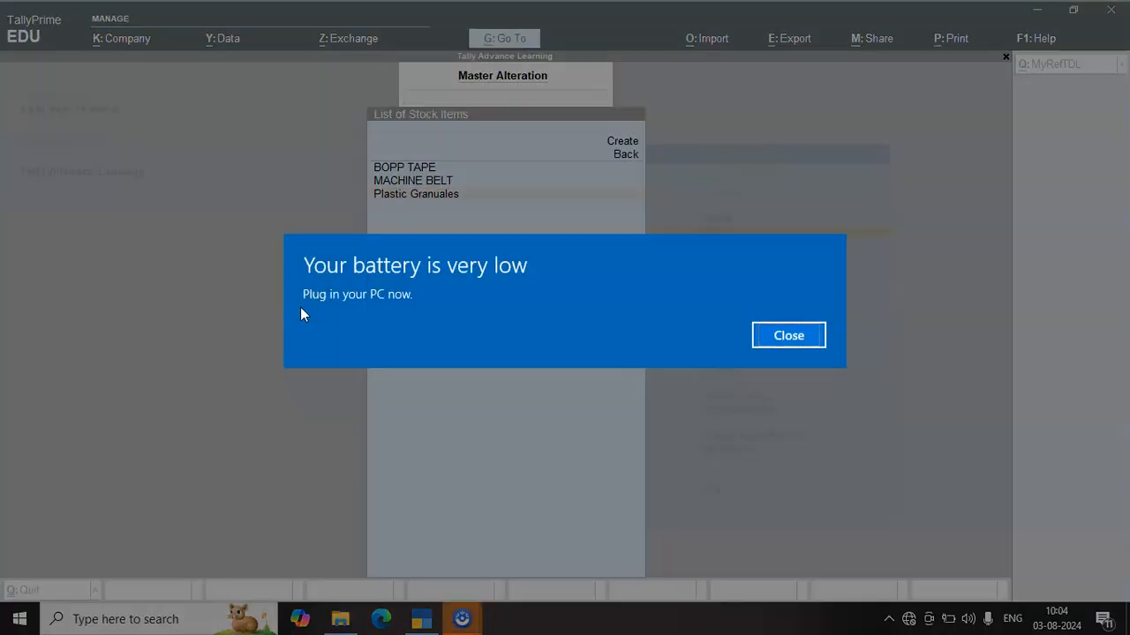
# Dismiss the low-battery notification and leave the stock item list for the Gateway of Tally.
pyautogui.press('Return')
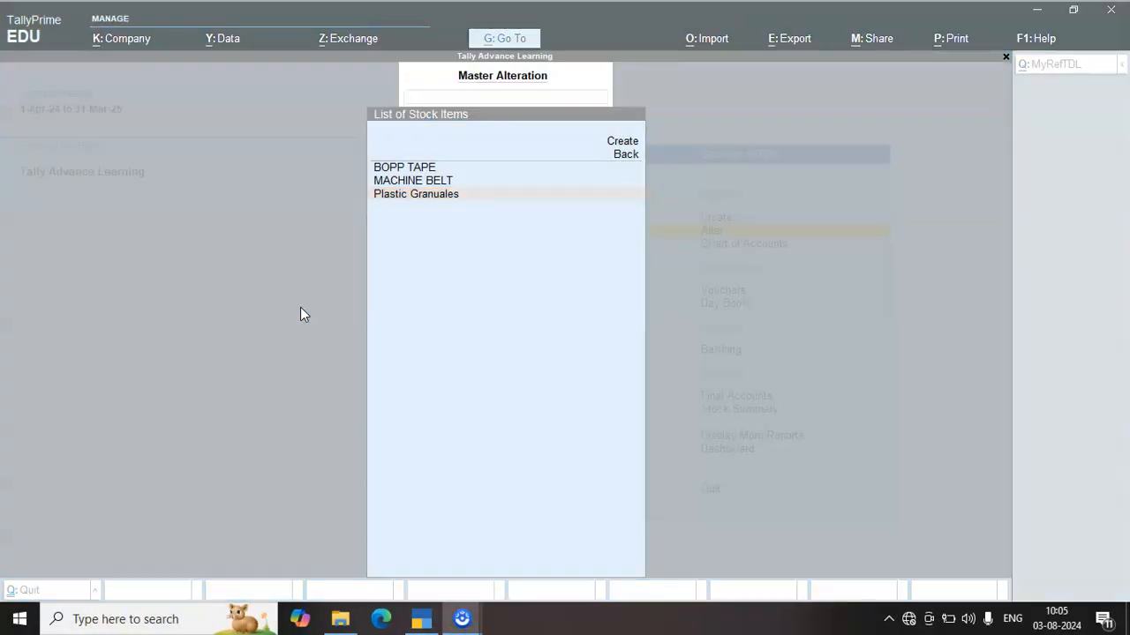
pyautogui.click(277, 297)
pyautogui.click(230, 183)
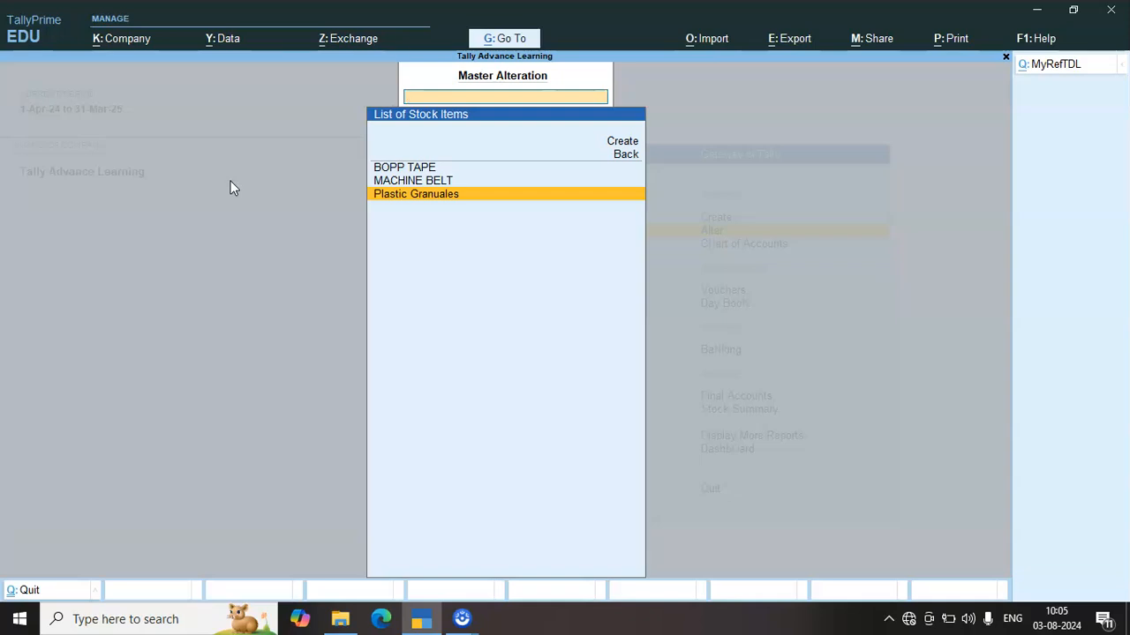
pyautogui.press('Escape')
pyautogui.press('Escape')
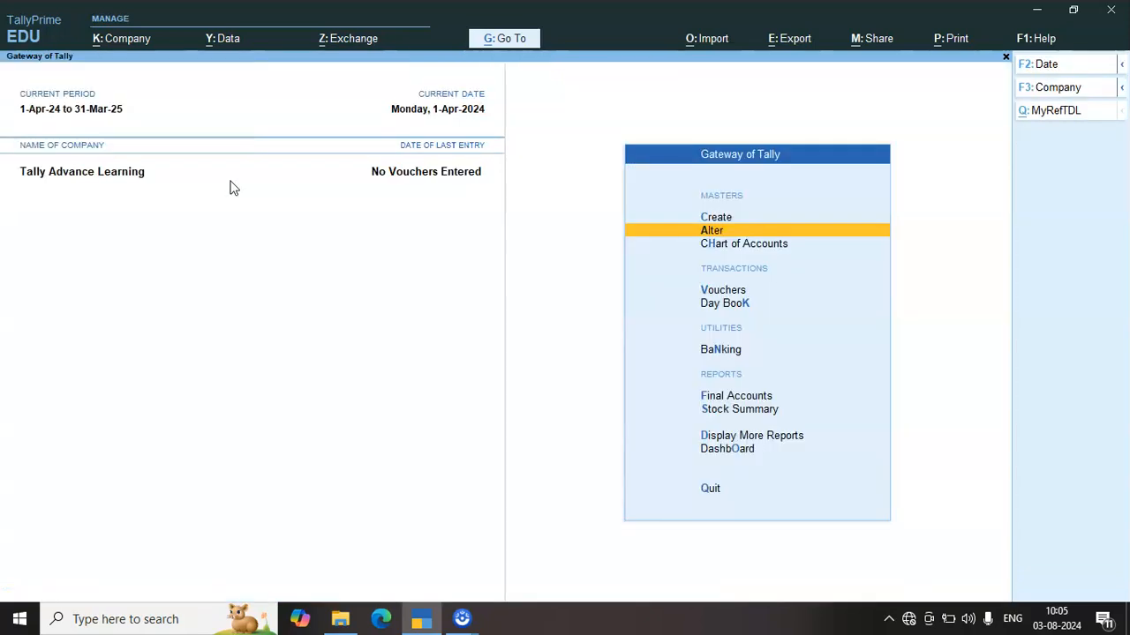
# Start a purchase voucher with supplier invoice number 100 dated 1-Apr-24.
pyautogui.click(230, 188)
pyautogui.press('v')
pyautogui.press('F8')
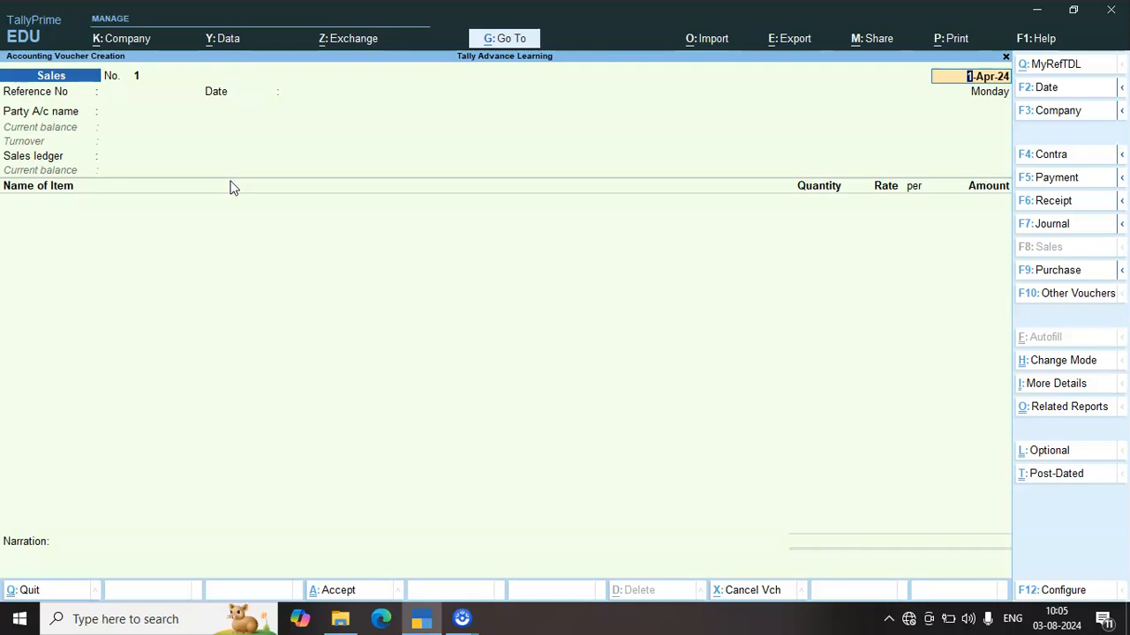
pyautogui.press('F9')
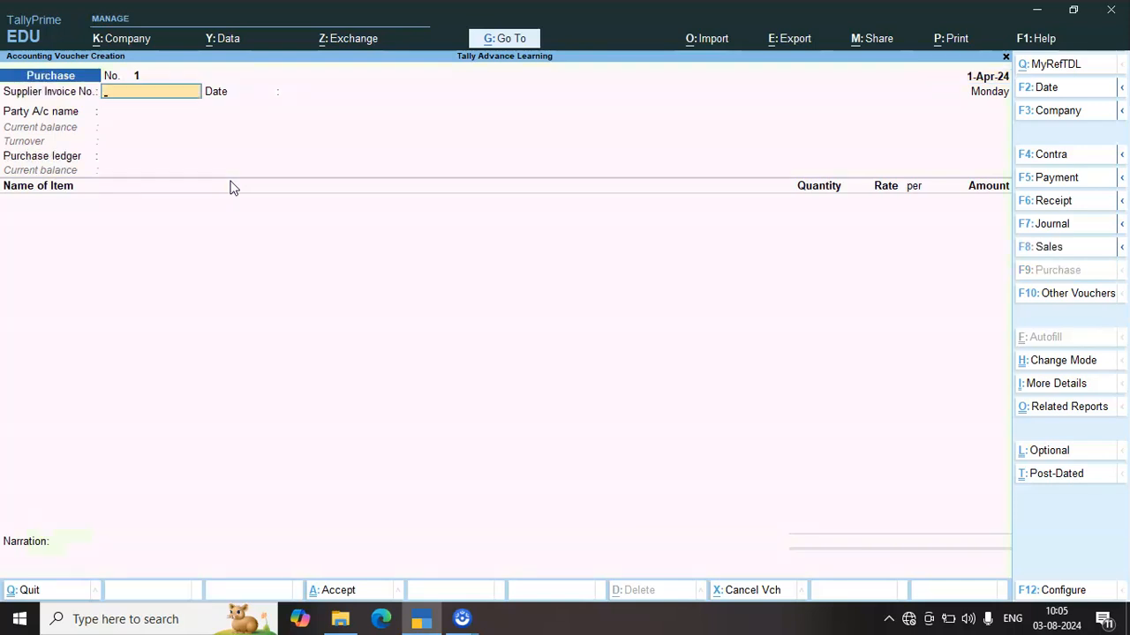
pyautogui.write('100')
pyautogui.press('Return')
pyautogui.press('Return')
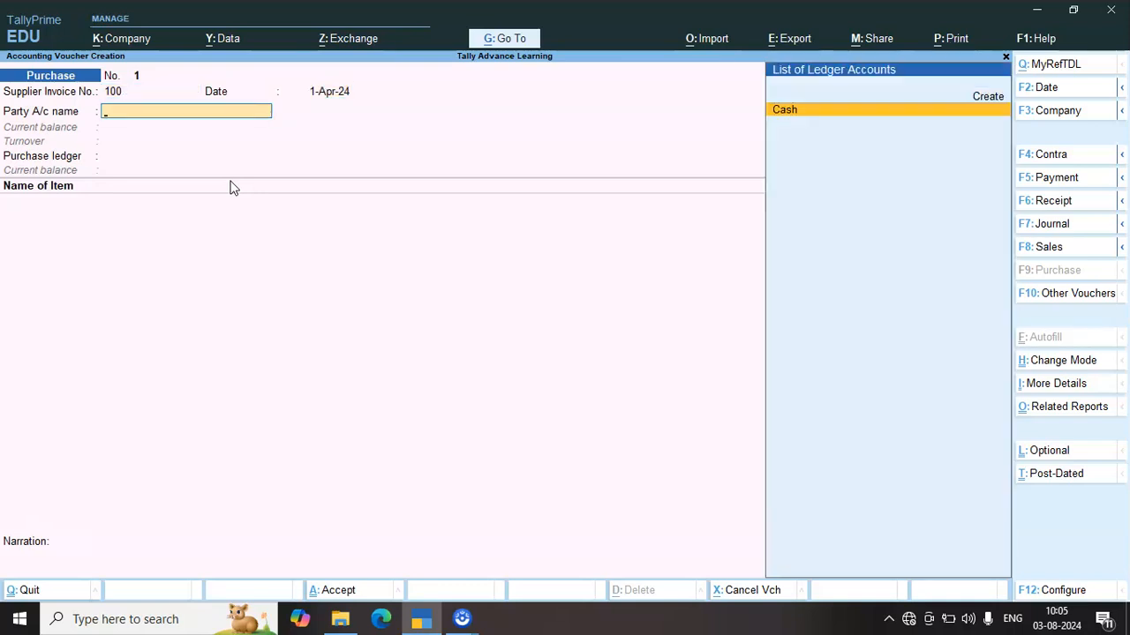
# Begin a new party ledger named ABC VENDOR under the Sundry Creditors group.
pyautogui.press('Up')
pyautogui.press('Return')
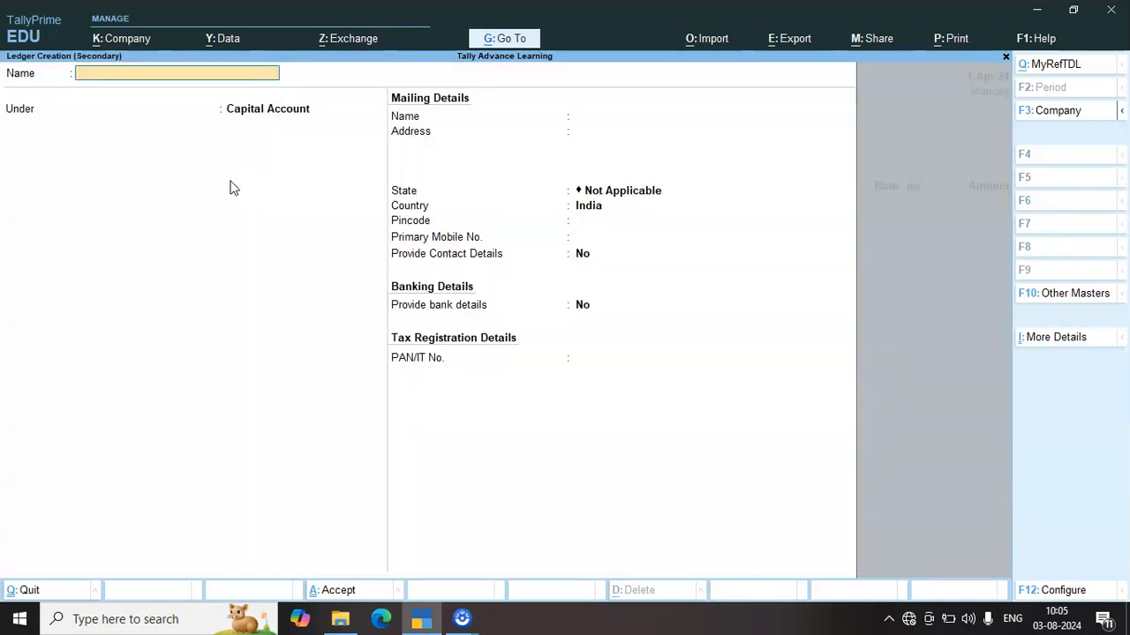
pyautogui.write('ABC VENDOR')
pyautogui.press('Return')
pyautogui.write('SU')
pyautogui.press('Down')
pyautogui.press('Down')
pyautogui.press('Up')
pyautogui.press('Return')
# Save the ABC VENDOR ledger with its remaining default settings and accept the voucher's party details.
pyautogui.press('Return')
pyautogui.press('Return')
pyautogui.press('Return')
pyautogui.press('Return')
pyautogui.press('Return')
pyautogui.press('Return')
pyautogui.press('Return')
pyautogui.press('Return')
pyautogui.press('Return')
pyautogui.press('Return')
pyautogui.press('Return')
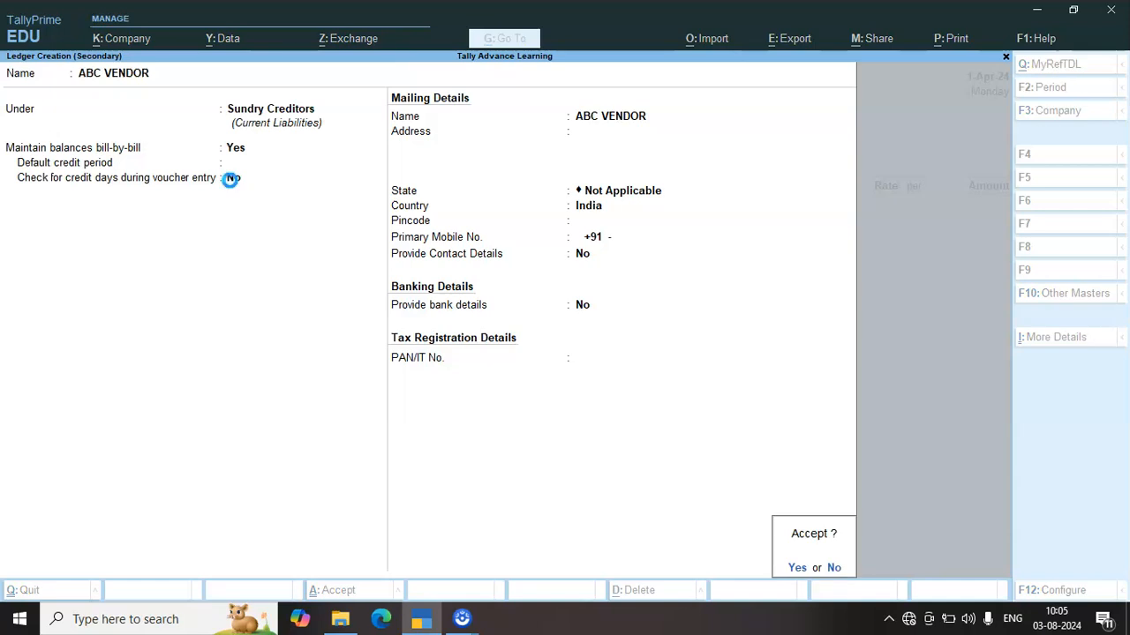
pyautogui.press('Return')
pyautogui.hotkey('ctrl', 'a')
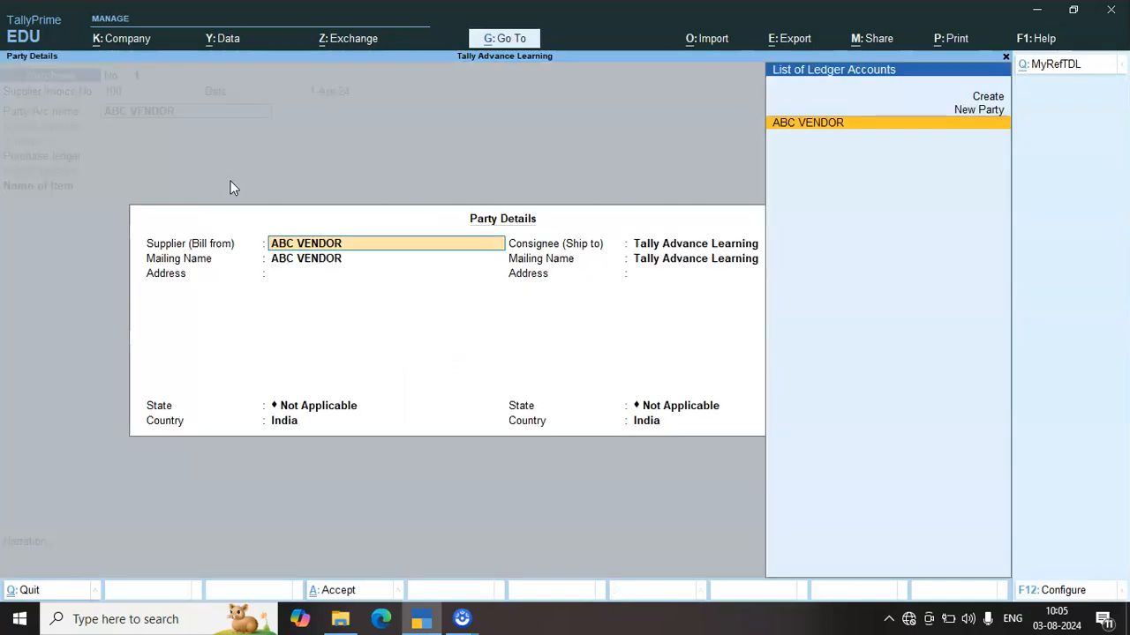
pyautogui.hotkey('ctrl', 'a')
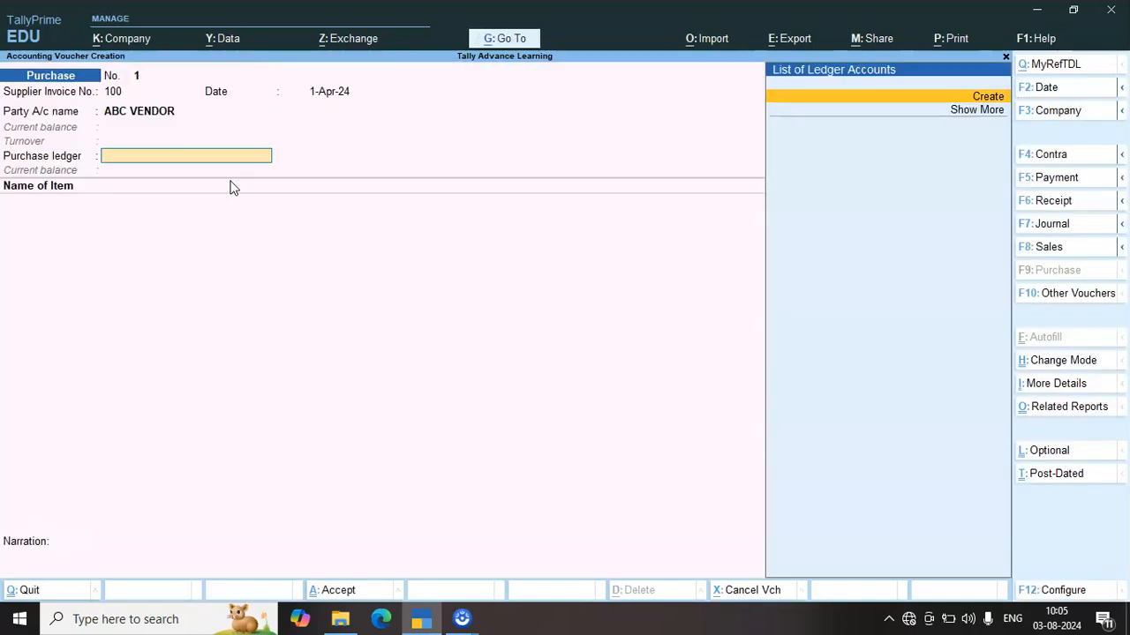
# Begin a new ledger named PURCHASE for the voucher's purchase ledger.
pyautogui.press('alt')
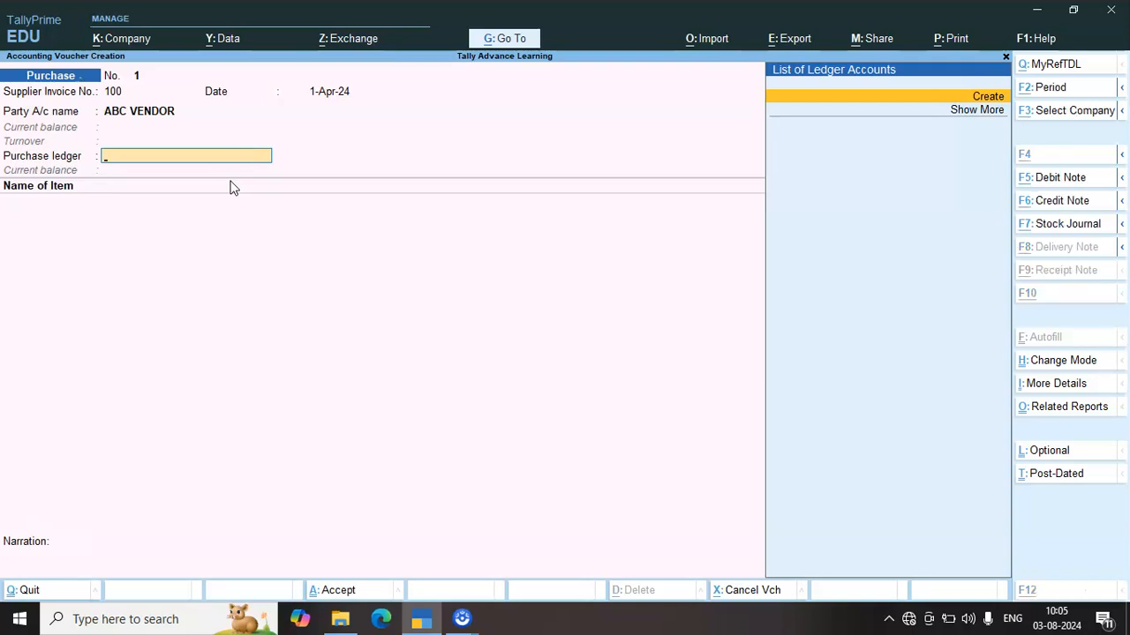
pyautogui.hotkey('alt', 'c')
pyautogui.write('SHARE')
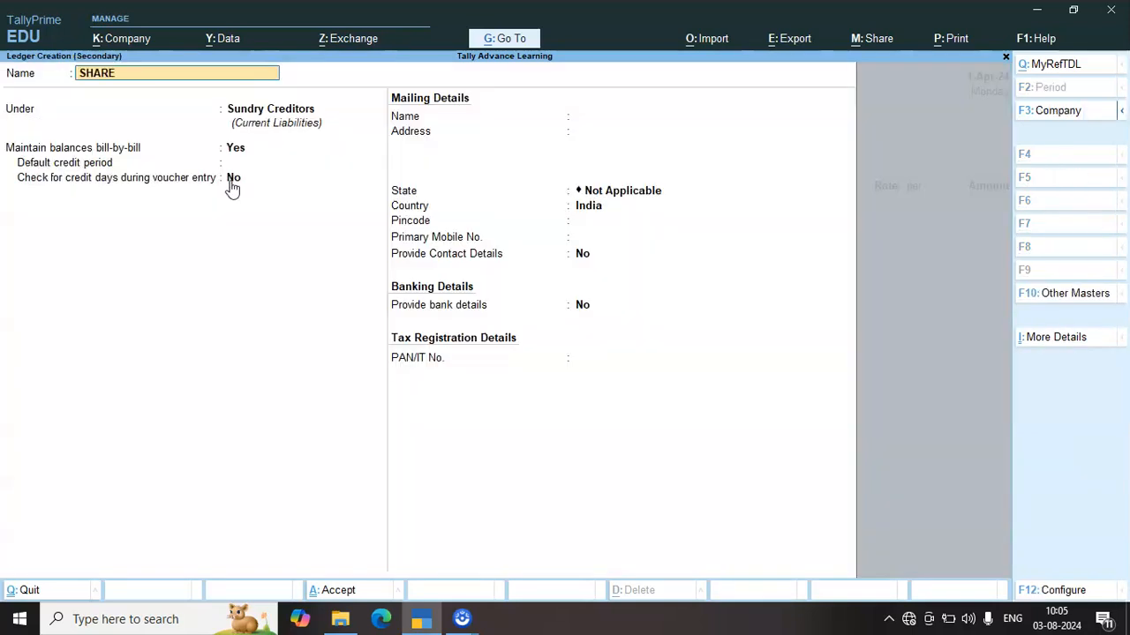
pyautogui.press('BackSpace')
pyautogui.press('BackSpace')
pyautogui.press('BackSpace')
pyautogui.press('BackSpace')
pyautogui.press('BackSpace')
pyautogui.write('PURCHASE ACCOUNT')
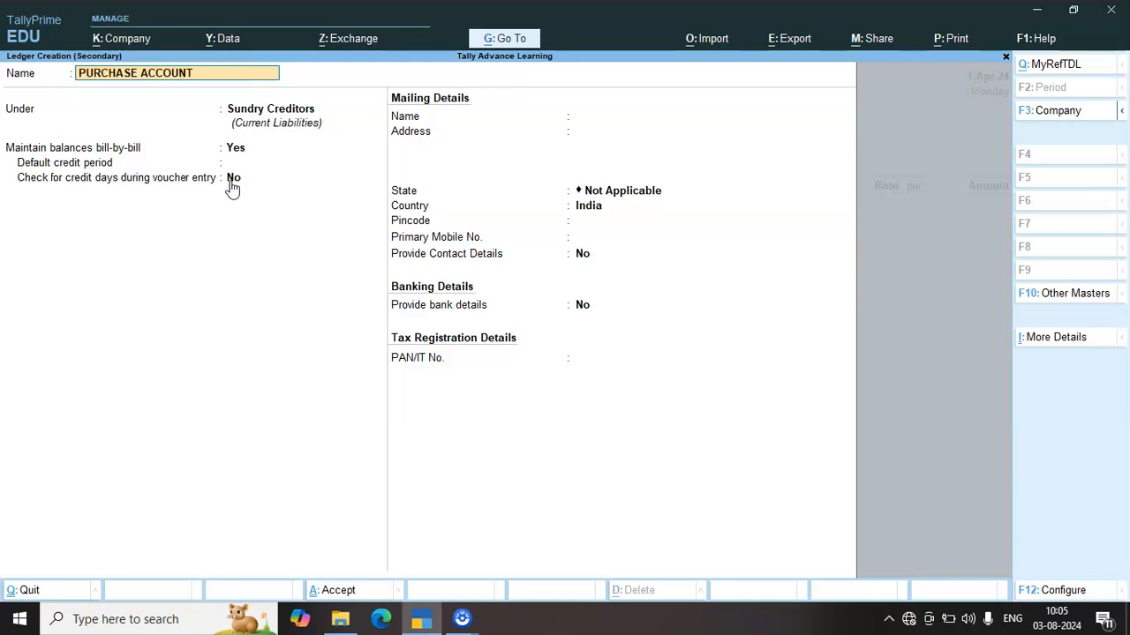
pyautogui.press('BackSpace')
pyautogui.press('BackSpace')
pyautogui.press('BackSpace')
pyautogui.press('BackSpace')
pyautogui.press('BackSpace')
pyautogui.press('BackSpace')
pyautogui.press('BackSpace')
pyautogui.press('Return')
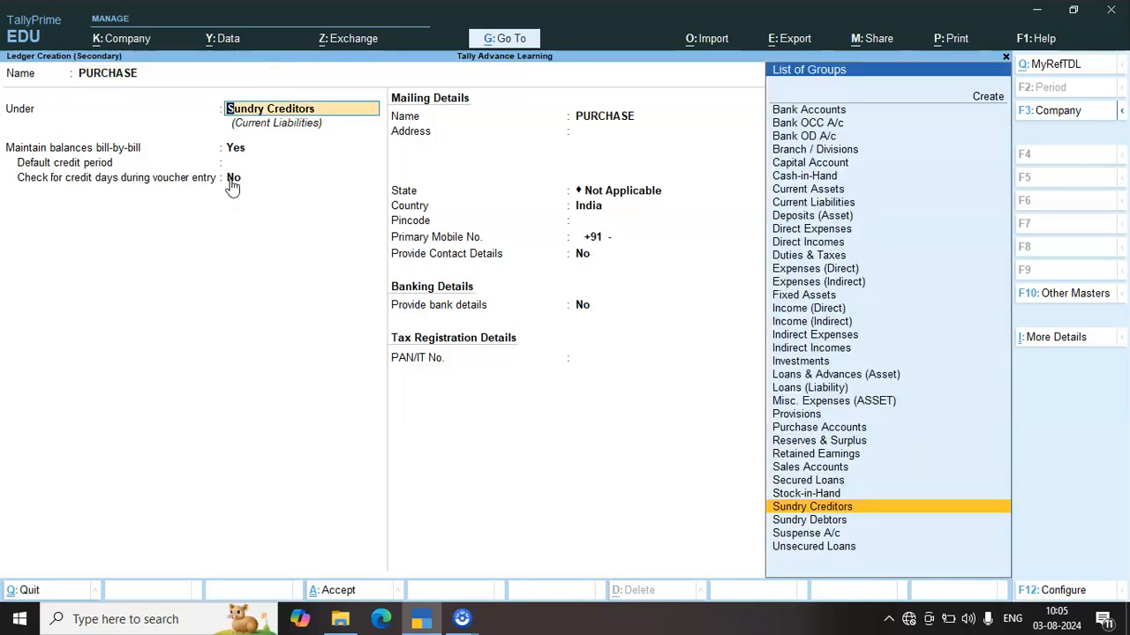
# Place the PURCHASE ledger under Purchase Accounts and save it with the other settings at their defaults.
pyautogui.write('PUR')
pyautogui.press('Return')
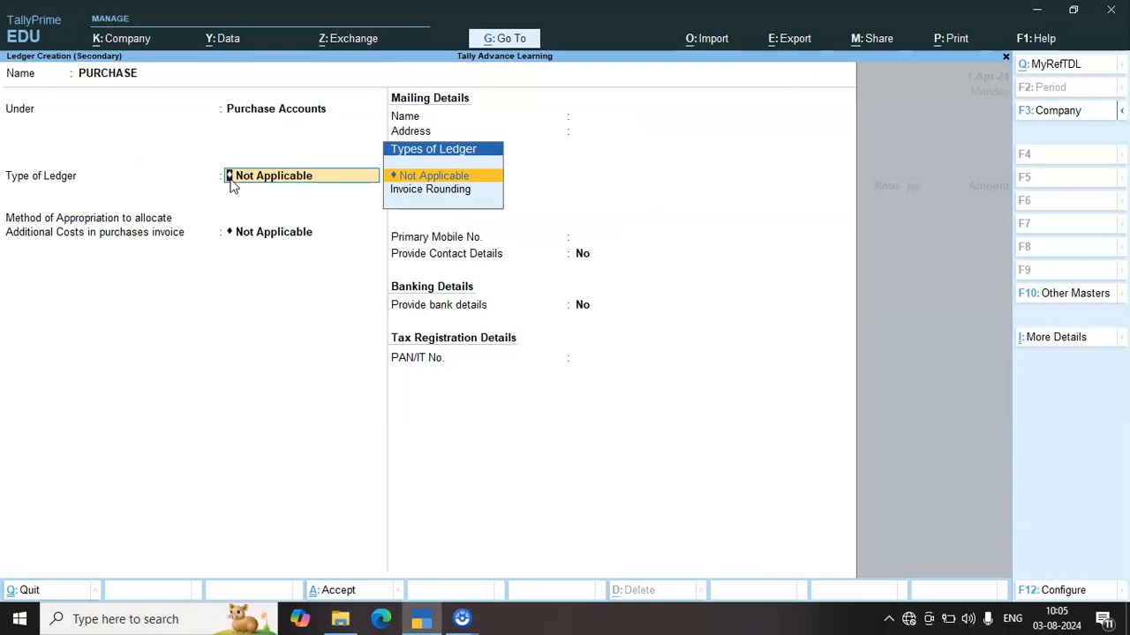
pyautogui.press('Return')
pyautogui.press('Return')
pyautogui.press('Return')
pyautogui.press('Return')
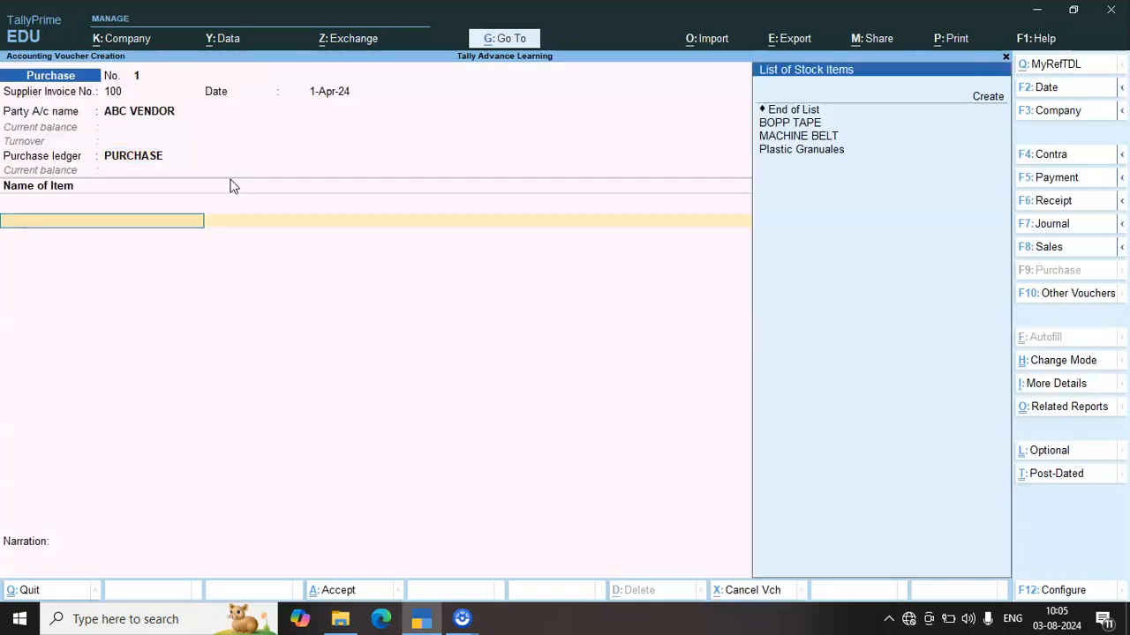
# Add Plastic Granuales to the purchase voucher with quantity 50 KG at a rate of 500, and end the item list.
pyautogui.press('Down')
pyautogui.press('Down')
pyautogui.press('Down')
pyautogui.press('Return')
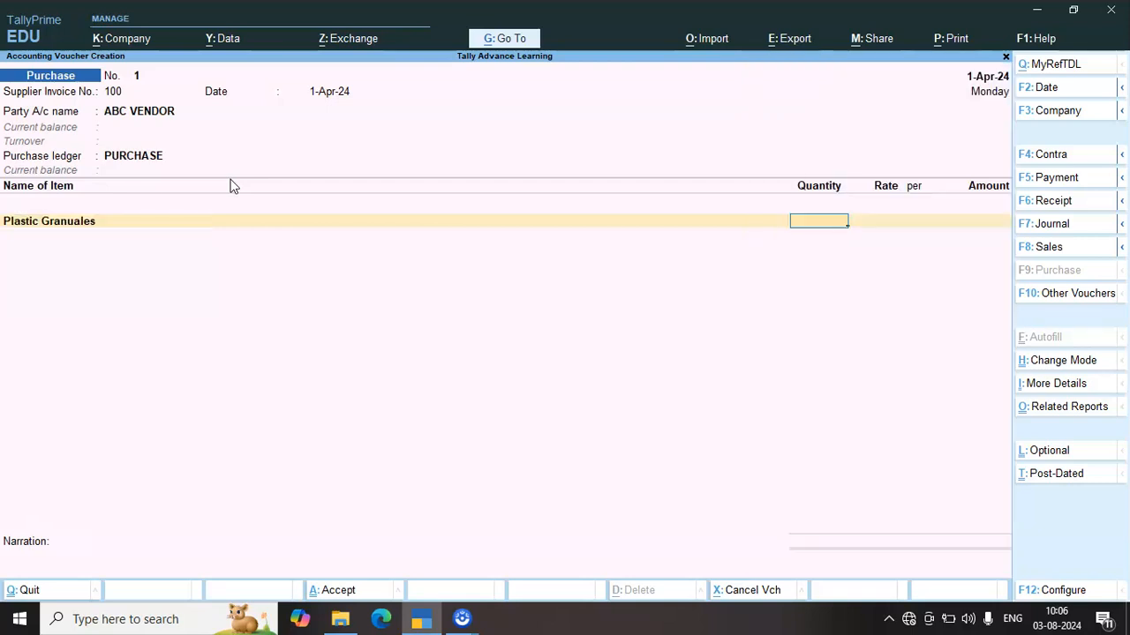
pyautogui.write('50')
pyautogui.press('Return')
pyautogui.write('500')
pyautogui.press('Return')
pyautogui.press('Return')
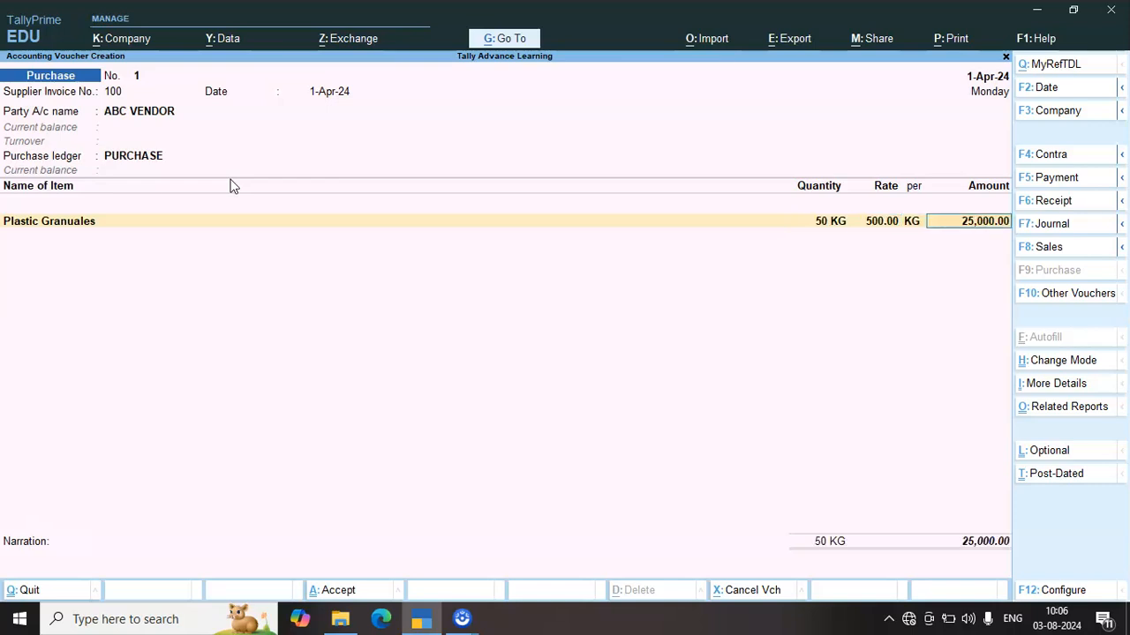
pyautogui.press('Return')
pyautogui.press('Return')
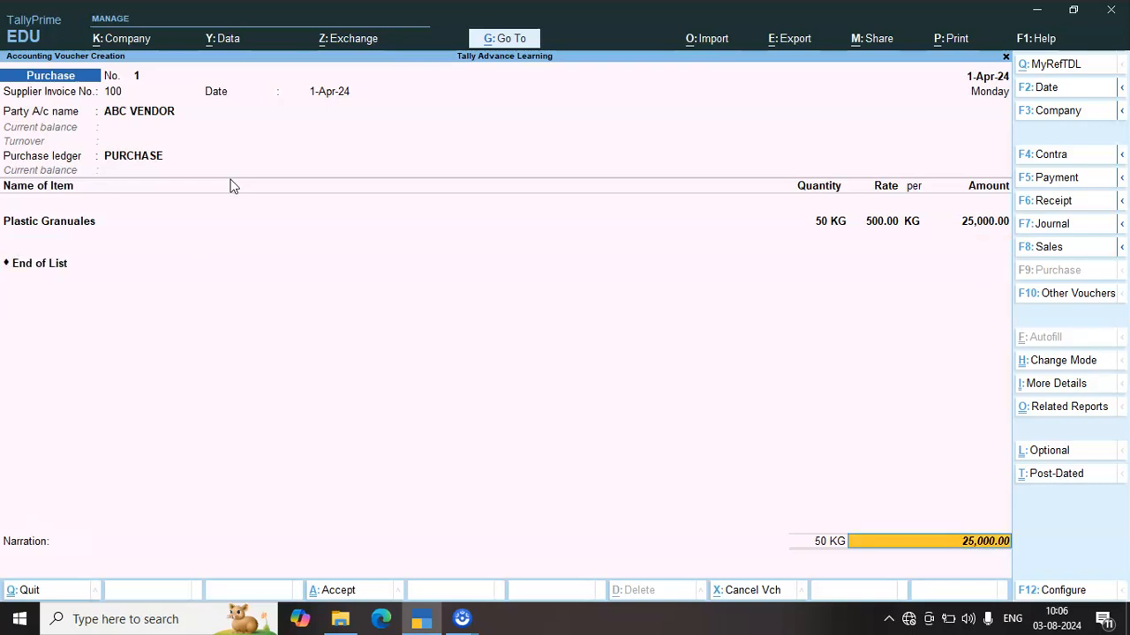
# Accept the bill details, leave the narration blank and save the purchase voucher.
pyautogui.press('Return')
pyautogui.press('Return')
pyautogui.press('Return')
pyautogui.press('Return')
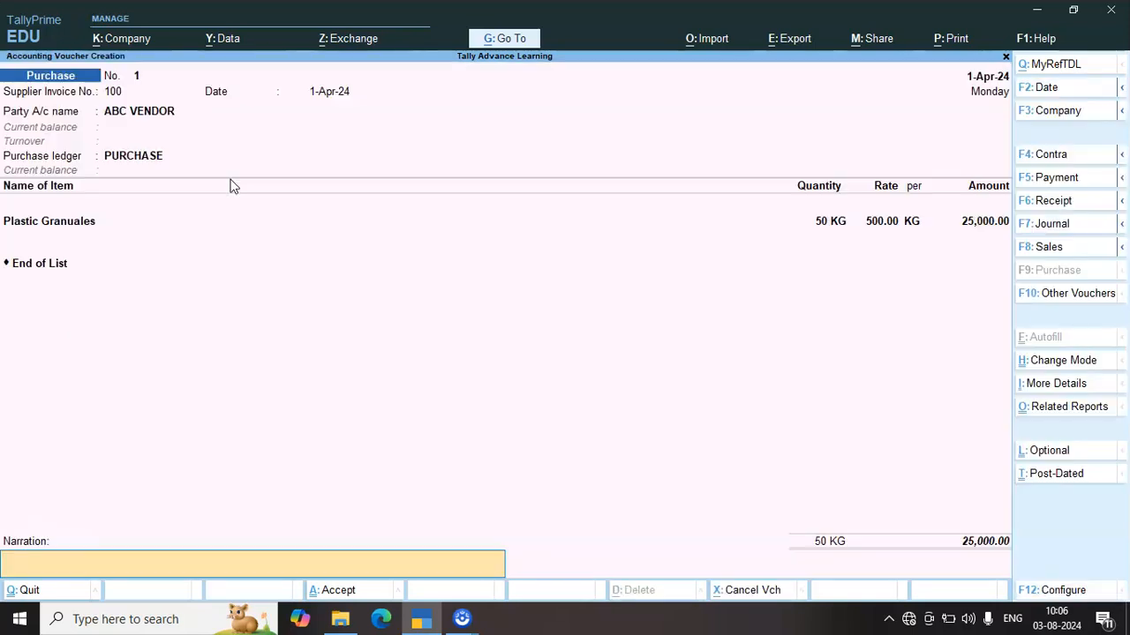
pyautogui.press('Return')
pyautogui.press('Return')
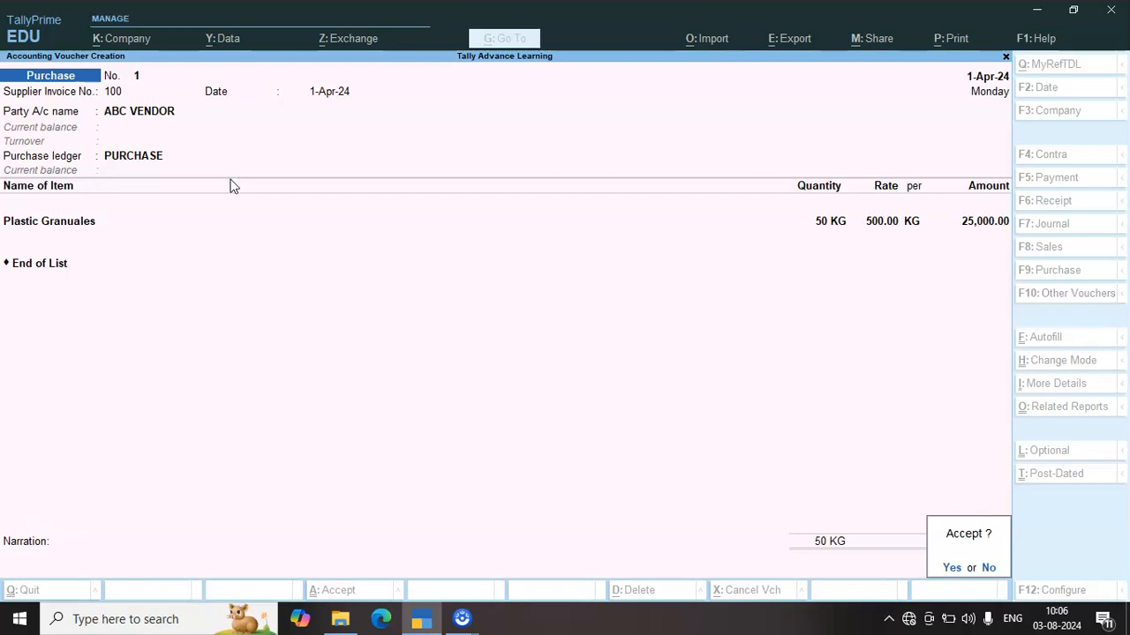
pyautogui.press('Return')
# Start purchase voucher 2 with supplier invoice number 2, party ABC VENDOR with default party details, and the PURCHASE ledger.
pyautogui.write('2')
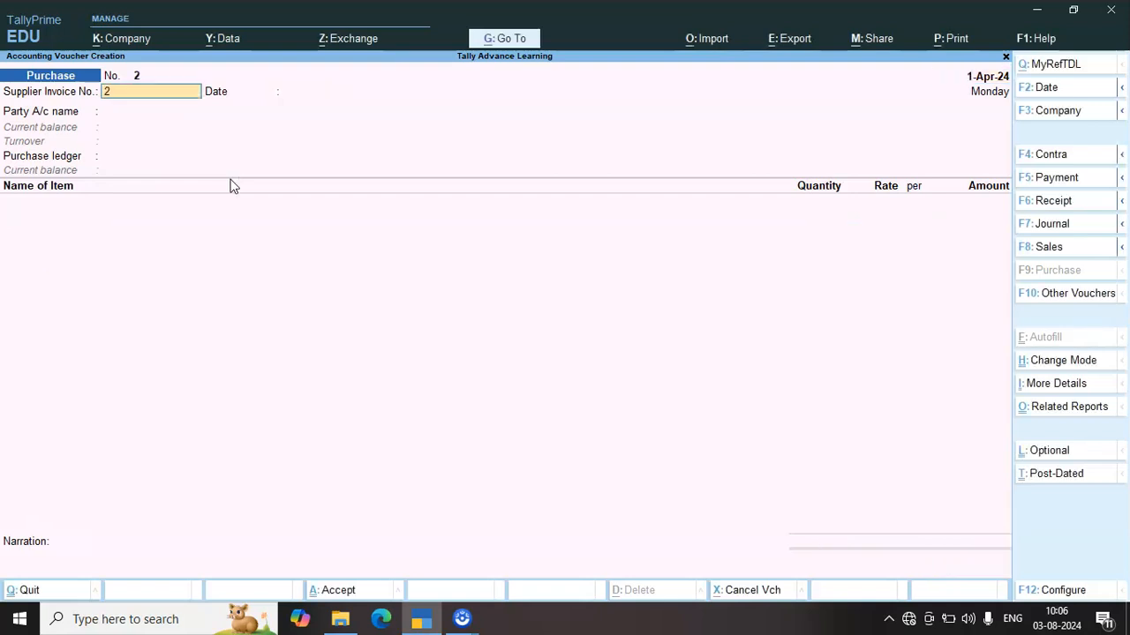
pyautogui.press('Return')
pyautogui.press('Return')
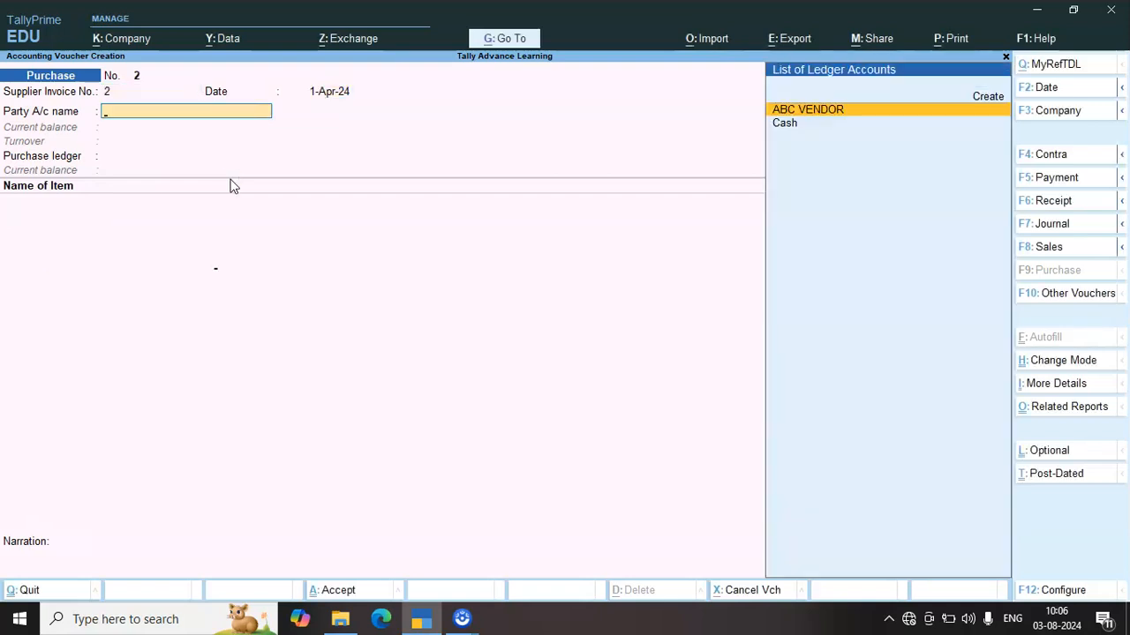
pyautogui.press('Return')
pyautogui.hotkey('ctrl', 'a')
pyautogui.press('Return')
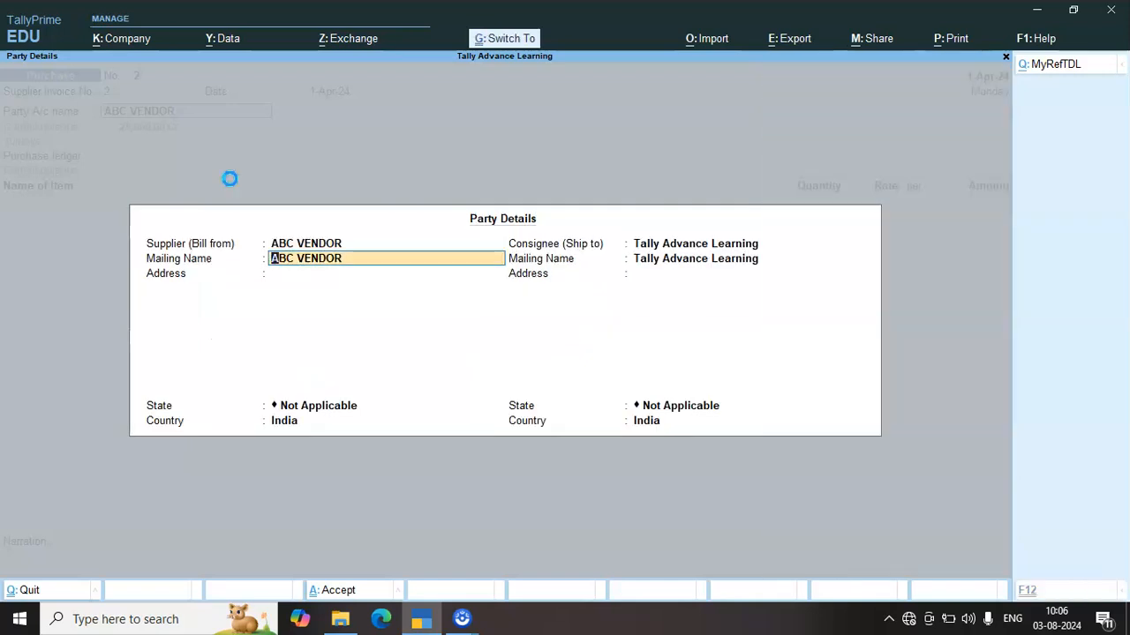
pyautogui.hotkey('ctrl', 'a')
pyautogui.press('Return')
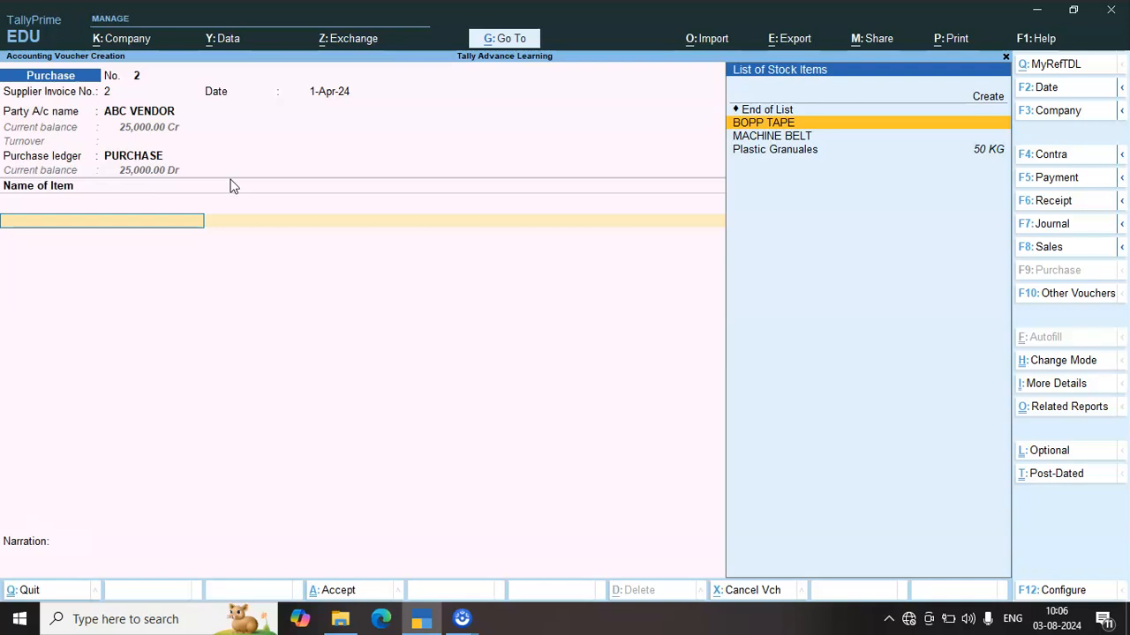
# Add BOPP TAPE to the purchase voucher with quantity 100 NOS at a rate of 30.
pyautogui.press('Return')
pyautogui.write('100 NOS')
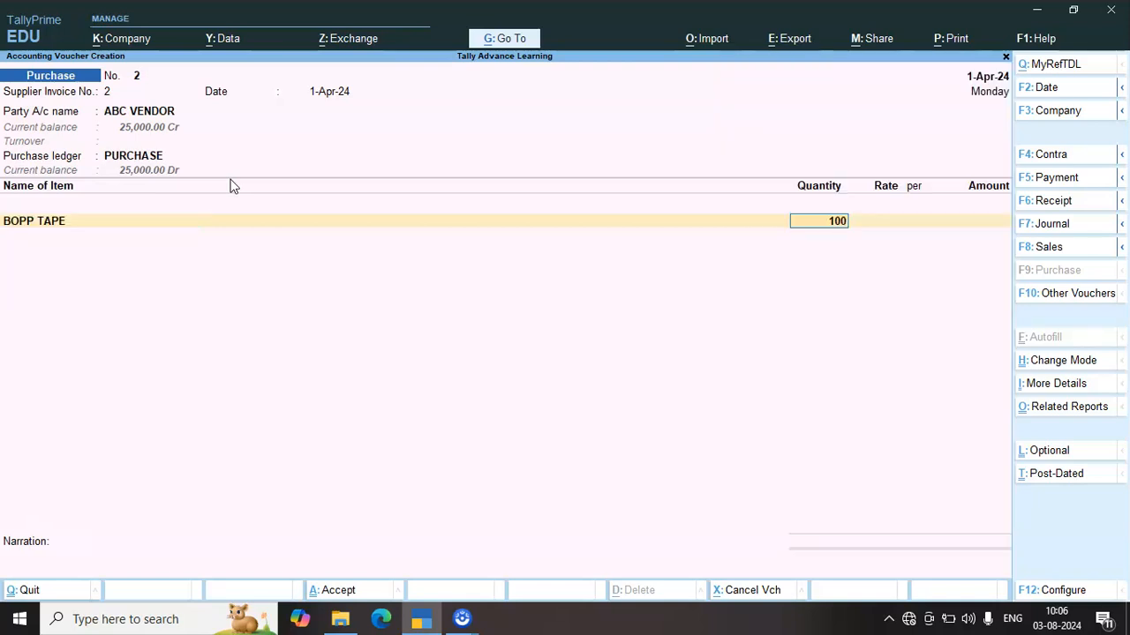
pyautogui.press('Return')
pyautogui.write('30')
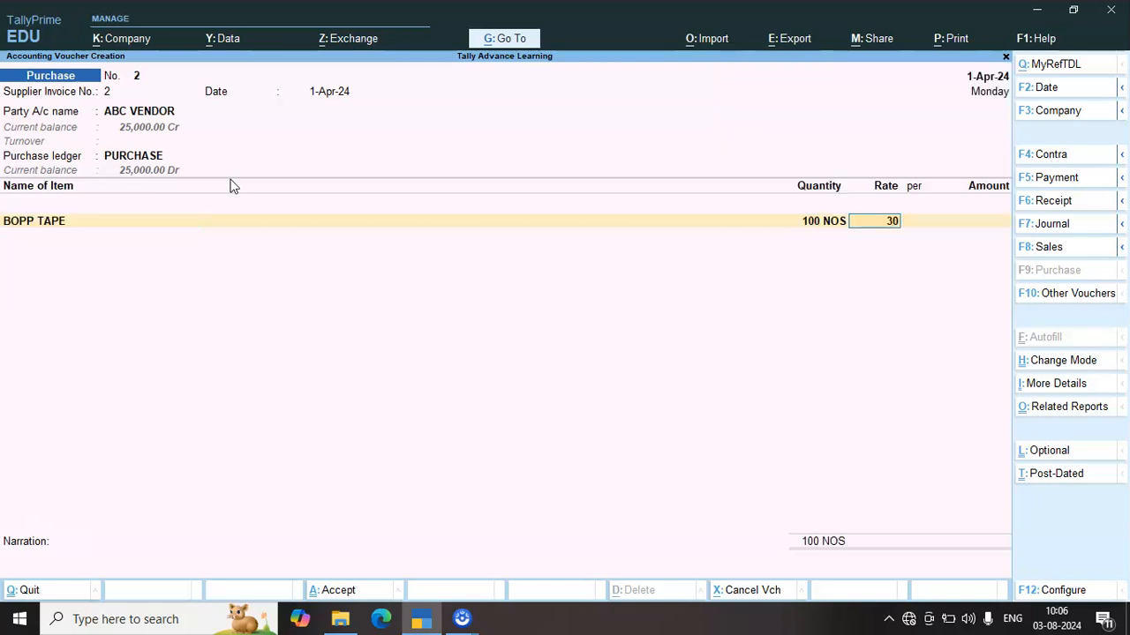
pyautogui.press('Return')
pyautogui.press('Return')
pyautogui.press('Return')
pyautogui.press('Return')
pyautogui.press('Return')
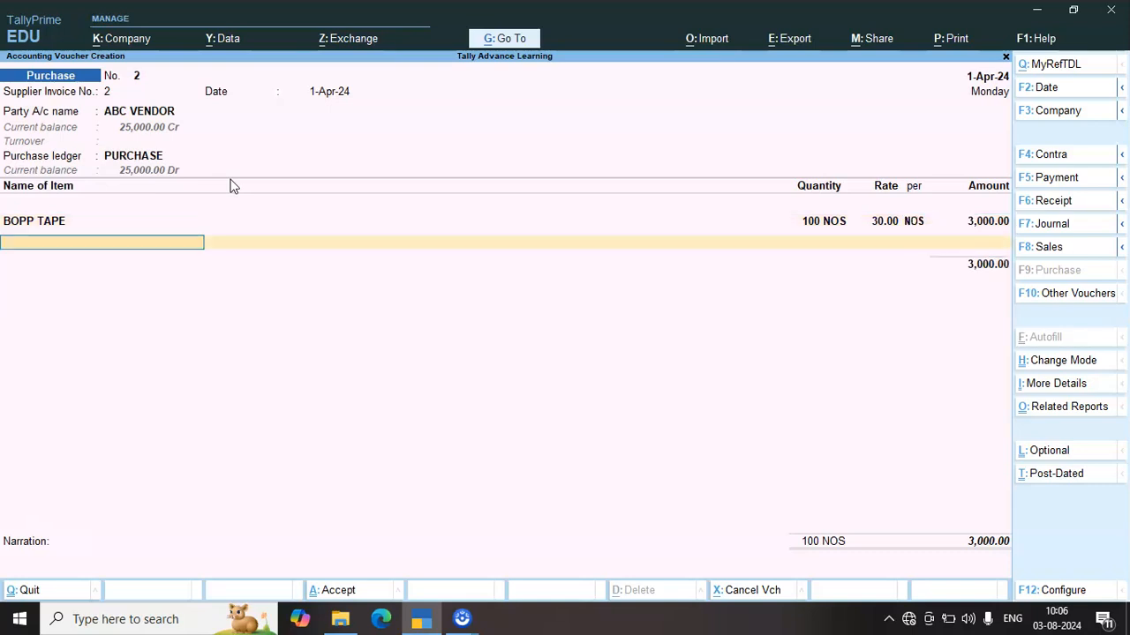
# End the item list, accept the bill-wise details as a new reference, and save the BOPP TAPE voucher without narration.
pyautogui.press('Return')
pyautogui.press('Return')
pyautogui.press('Return')
pyautogui.press('Return')
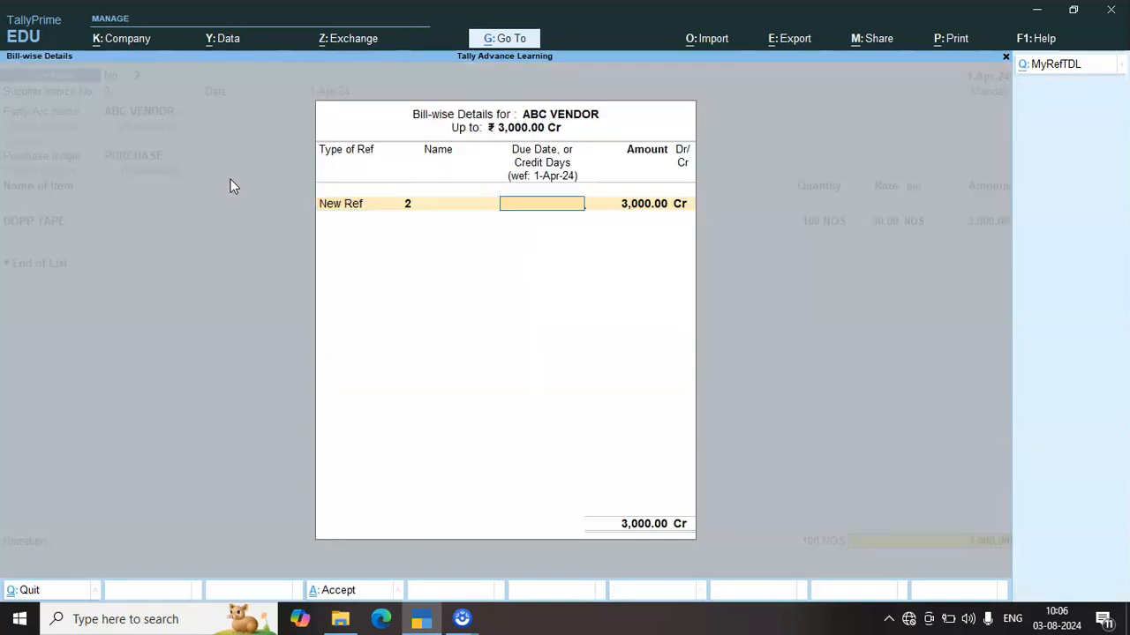
pyautogui.press('Return')
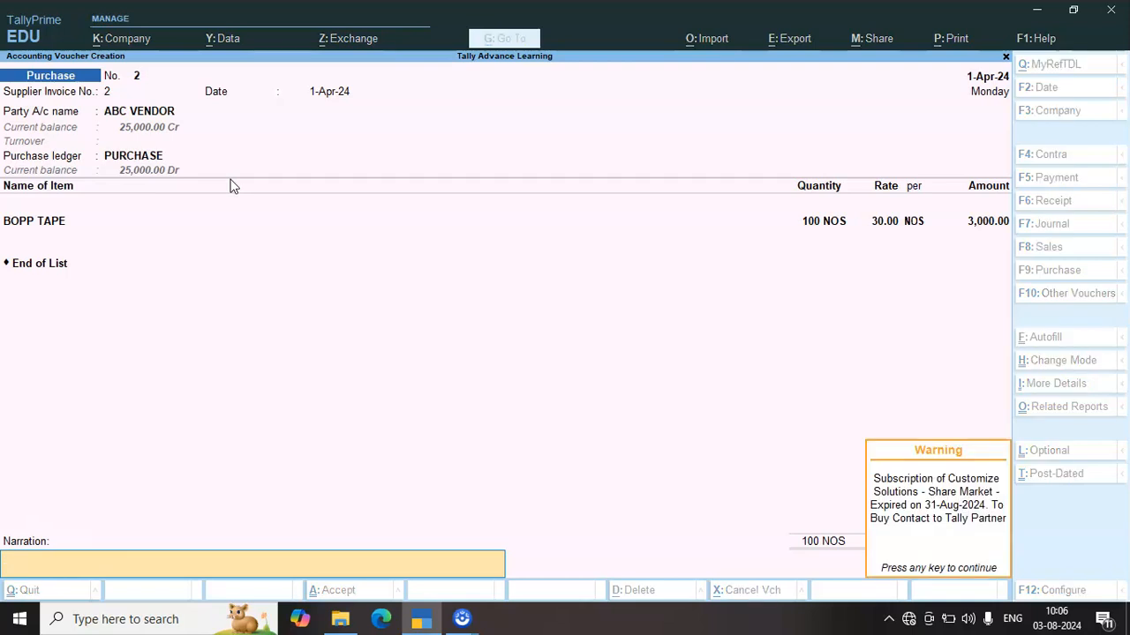
pyautogui.press('Return')
pyautogui.press('Return')
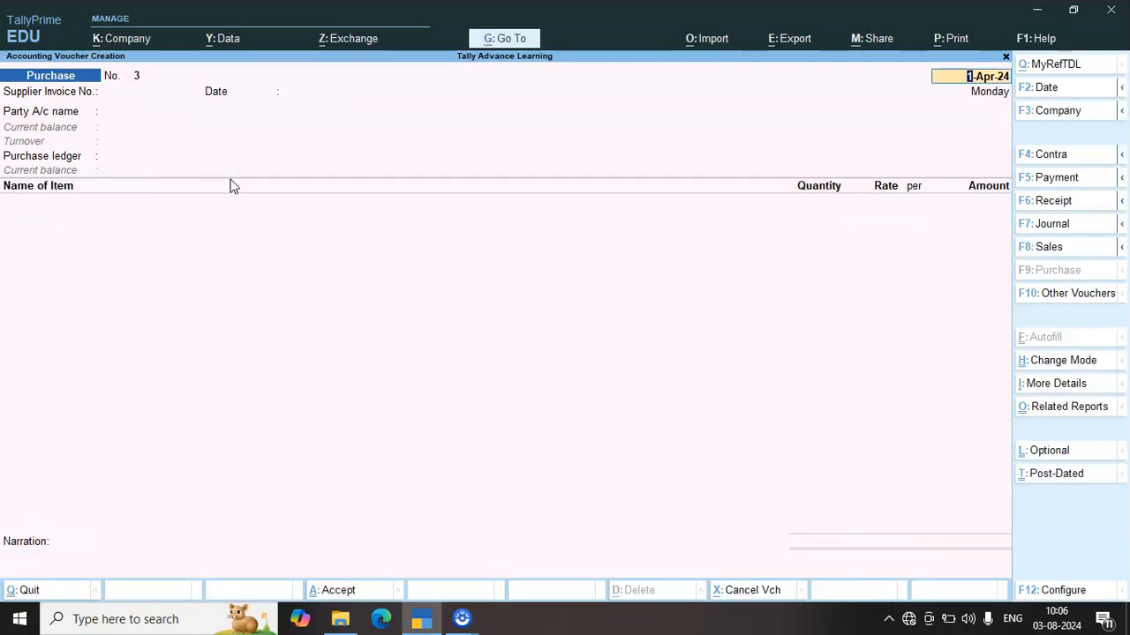
# Start purchase voucher 3, keeping the date 1-Apr-24 and entering supplier invoice number 3.
pyautogui.press('Return')
pyautogui.write('3')
pyautogui.press('Return')
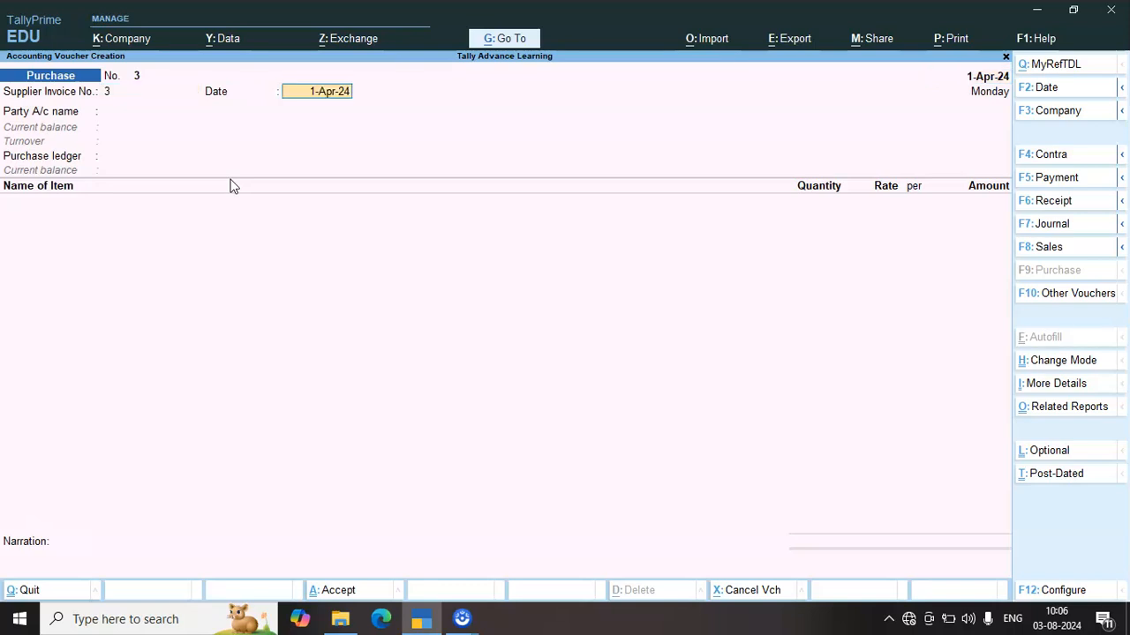
pyautogui.press('Return')
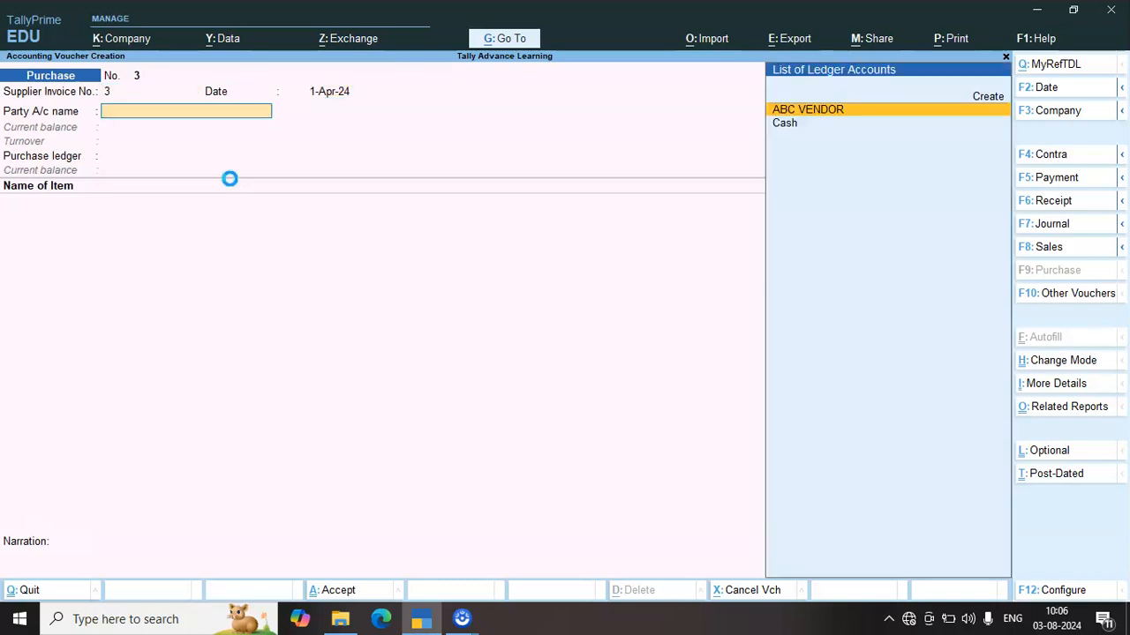
# Select ABC VENDOR as the party, accept its receipt and party details unchanged, and use the PURCHASE ledger.
pyautogui.press('Return')
pyautogui.press('Return')
pyautogui.press('Return')
pyautogui.press('Return')
pyautogui.press('Return')
pyautogui.press('Return')
pyautogui.press('Return')
pyautogui.press('Return')
pyautogui.press('Return')
pyautogui.press('Return')
pyautogui.press('Return')
pyautogui.press('Return')
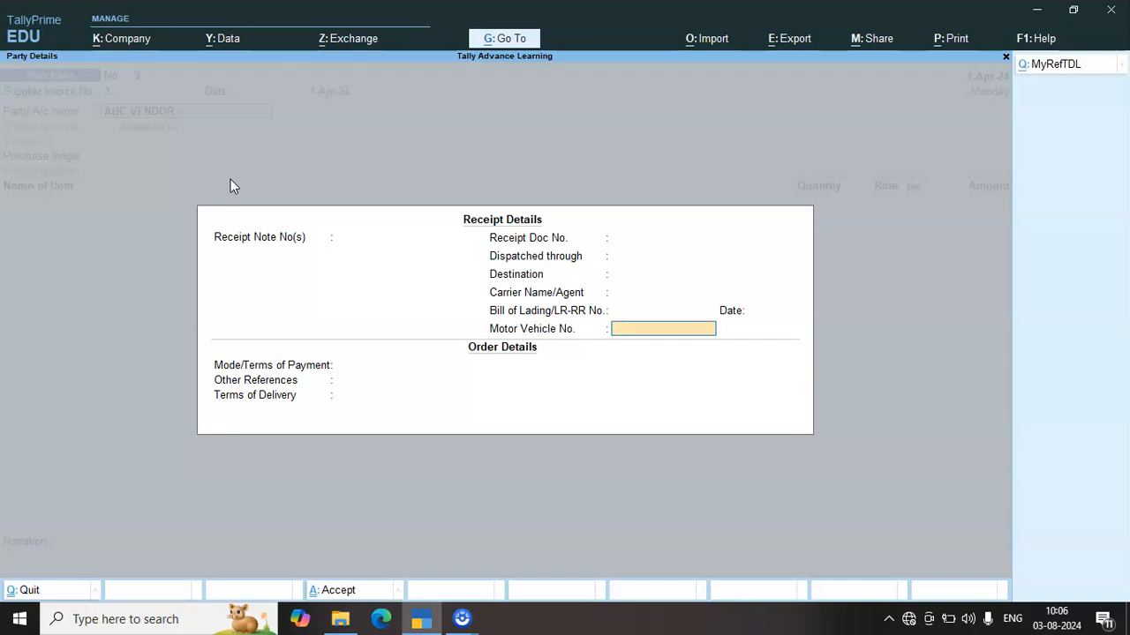
pyautogui.press('Return')
pyautogui.press('Return')
pyautogui.press('Return')
pyautogui.press('Return')
pyautogui.press('Return')
pyautogui.press('Return')
pyautogui.press('Return')
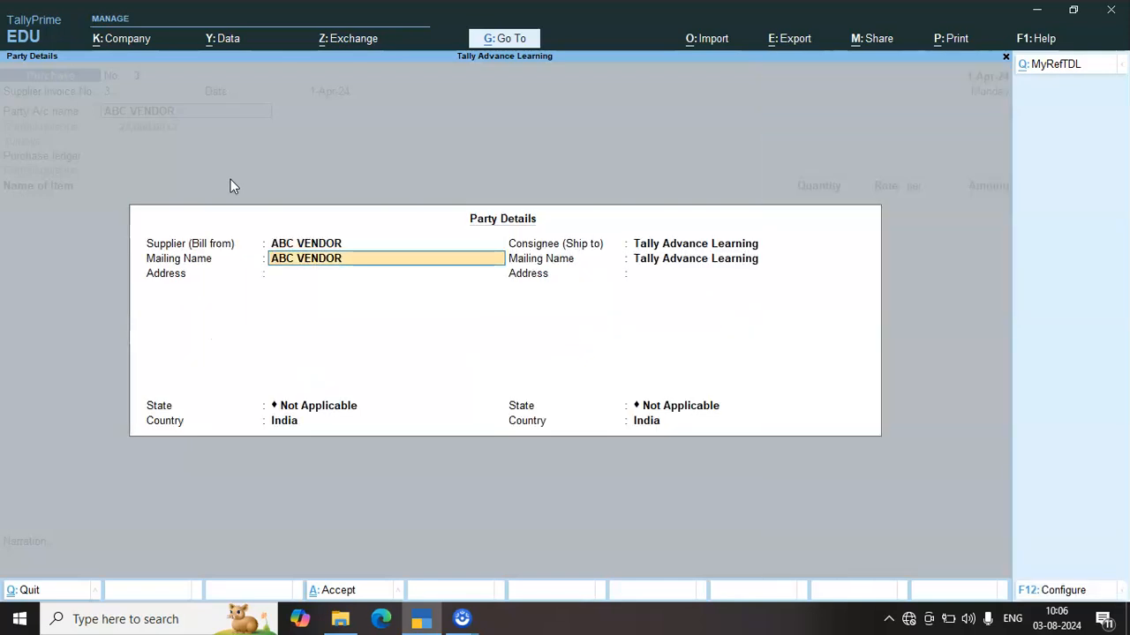
pyautogui.press('Return')
pyautogui.press('Return')
pyautogui.press('Return')
pyautogui.press('Return')
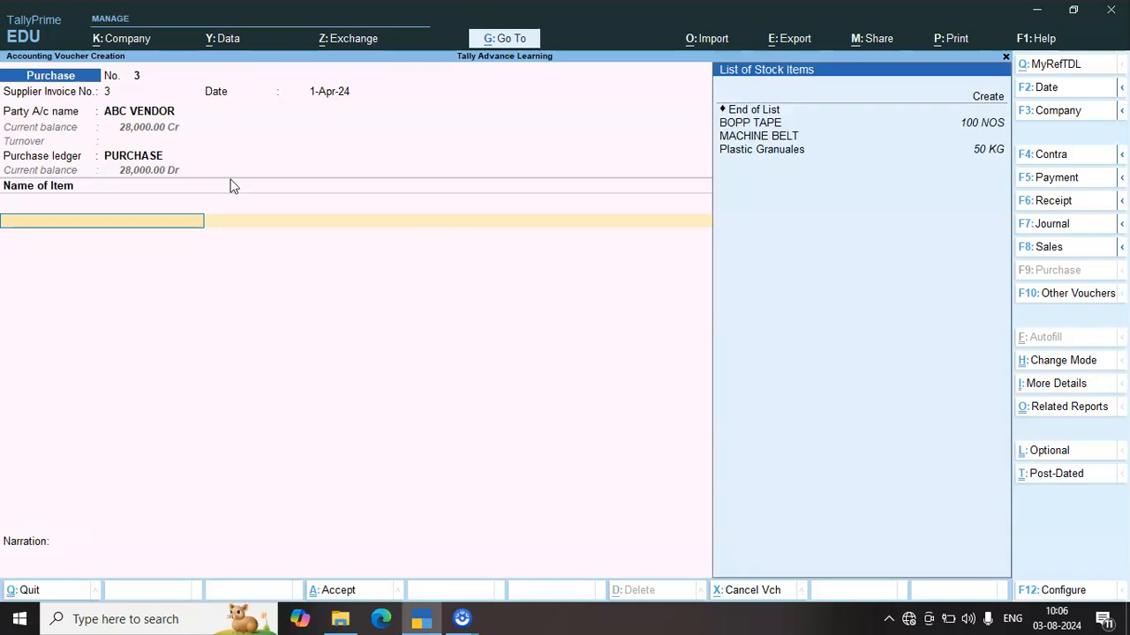
# Add MACHINE BELT to the purchase voucher with quantity 10 NOS at a rate of 200.
pyautogui.press('Down')
pyautogui.press('Down')
pyautogui.press('Return')
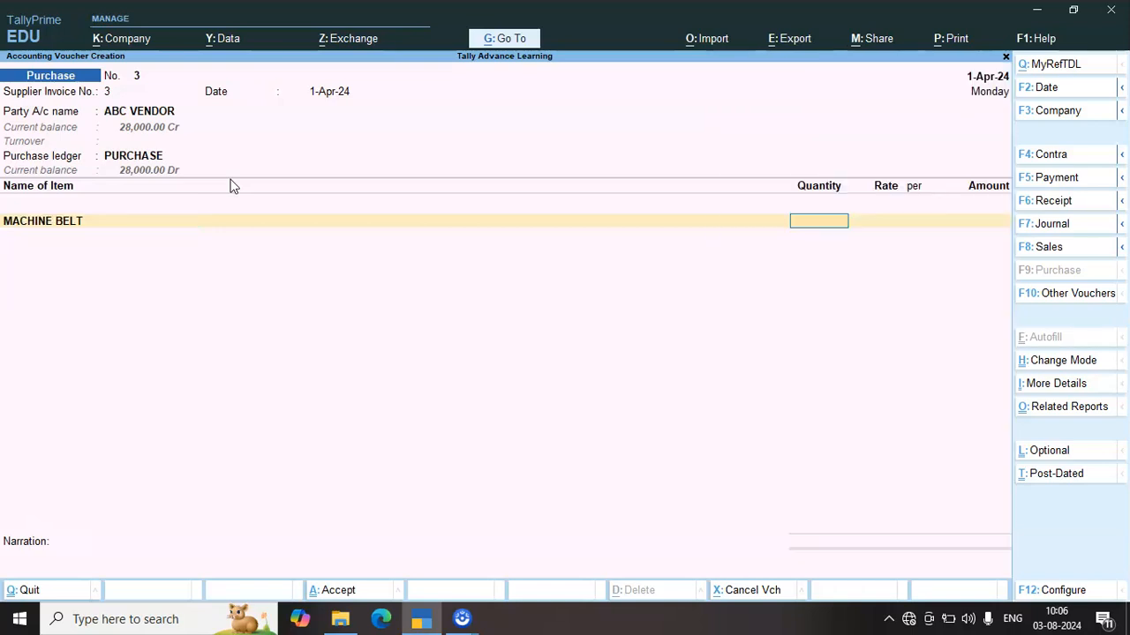
pyautogui.write('10')
pyautogui.press('Return')
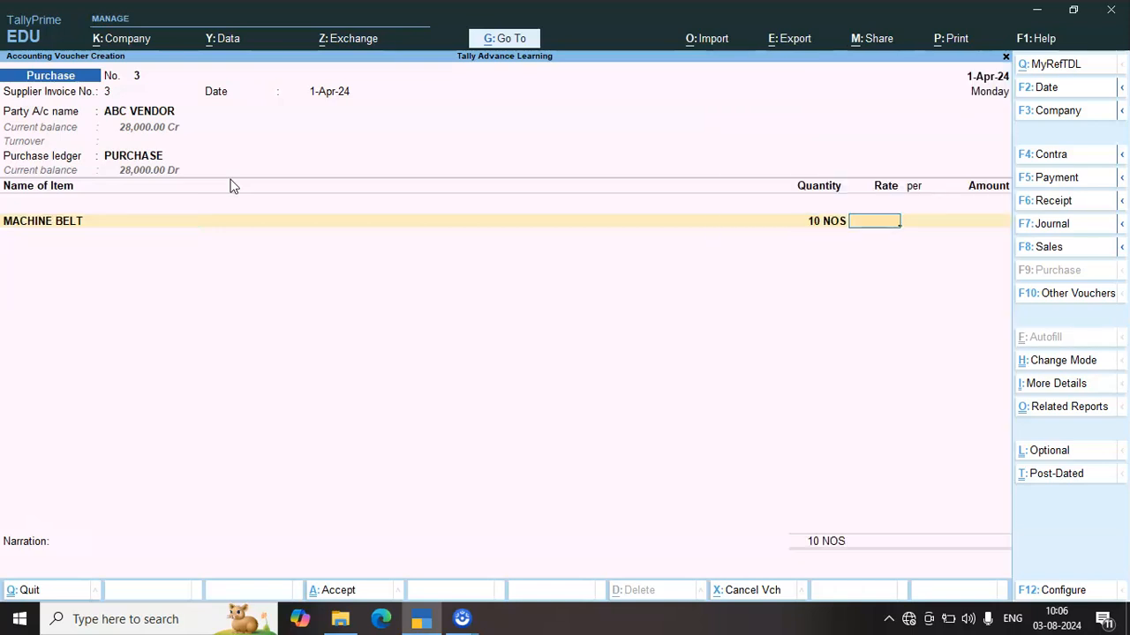
pyautogui.write('200')
pyautogui.press('Return')
pyautogui.press('Return')
pyautogui.press('Return')
pyautogui.press('Return')
pyautogui.press('Return')
pyautogui.press('Return')
pyautogui.press('Return')
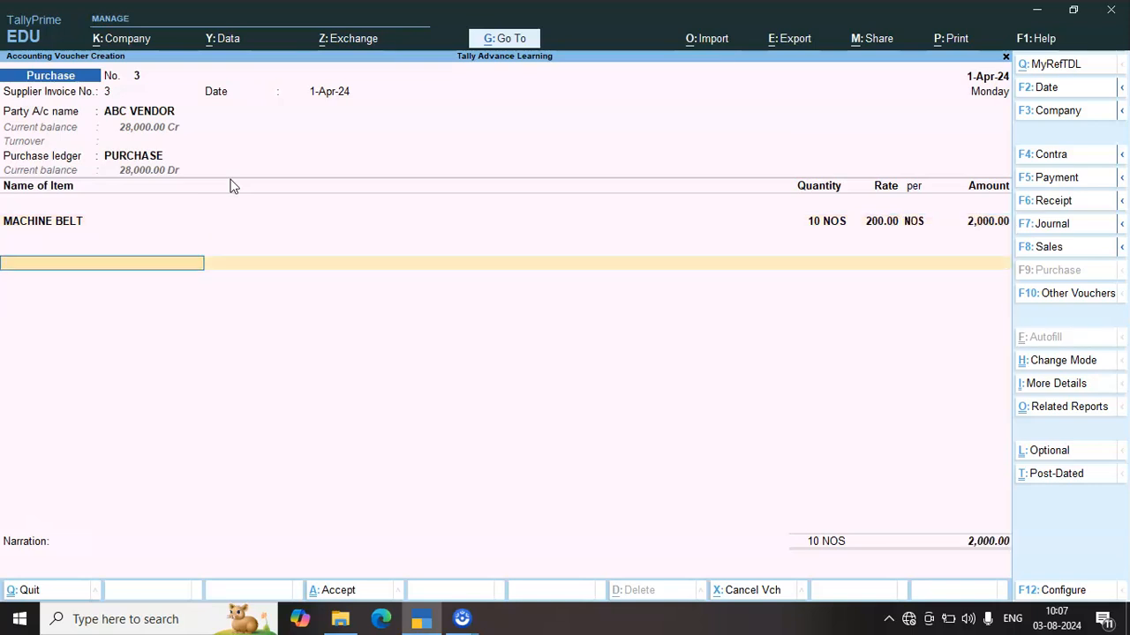
# Accept the bill-wise details as a new reference and save the MACHINE BELT voucher without narration.
pyautogui.press('Return')
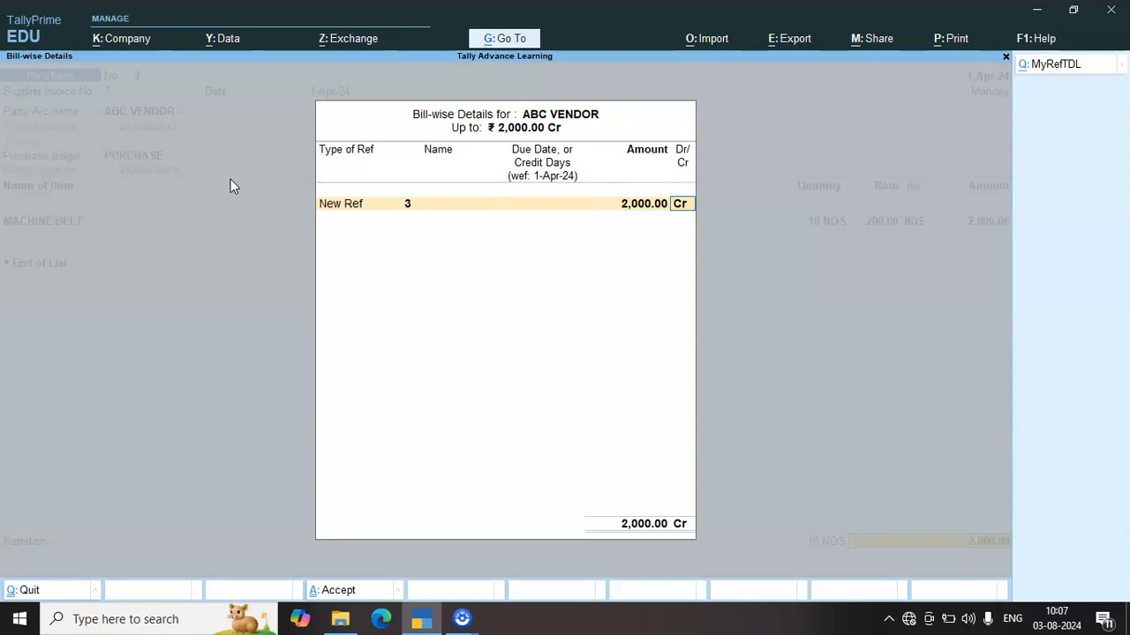
pyautogui.press('Return')
pyautogui.press('Return')
pyautogui.press('Return')
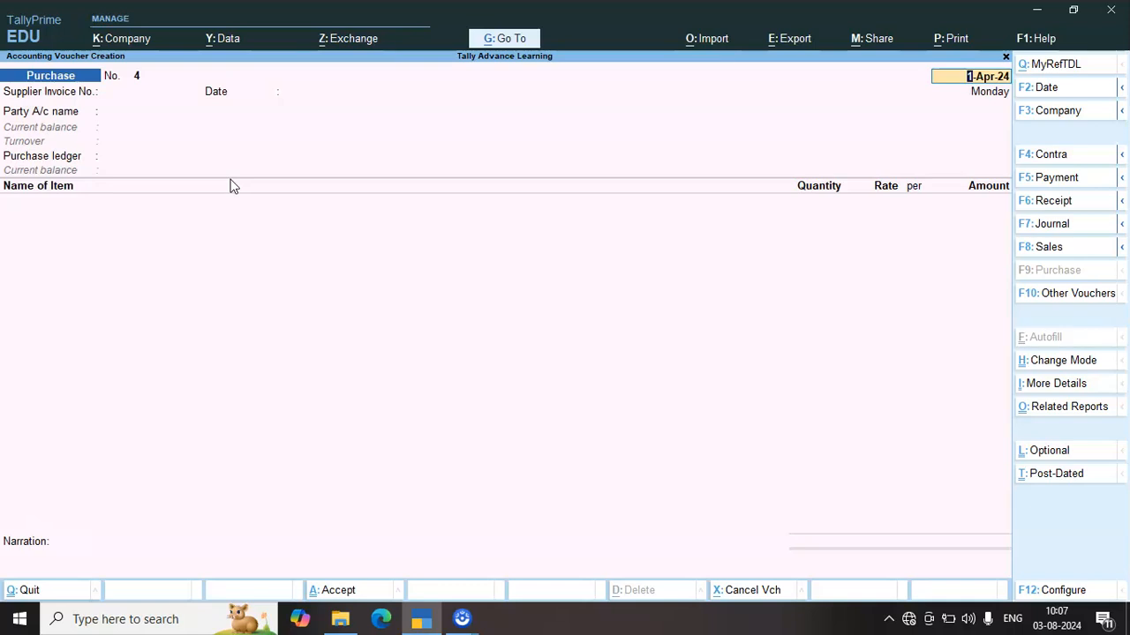
# Leave voucher entry and open the Profit & Loss A/c from the final accounts.
pyautogui.press('BackSpace')
pyautogui.press('Escape')
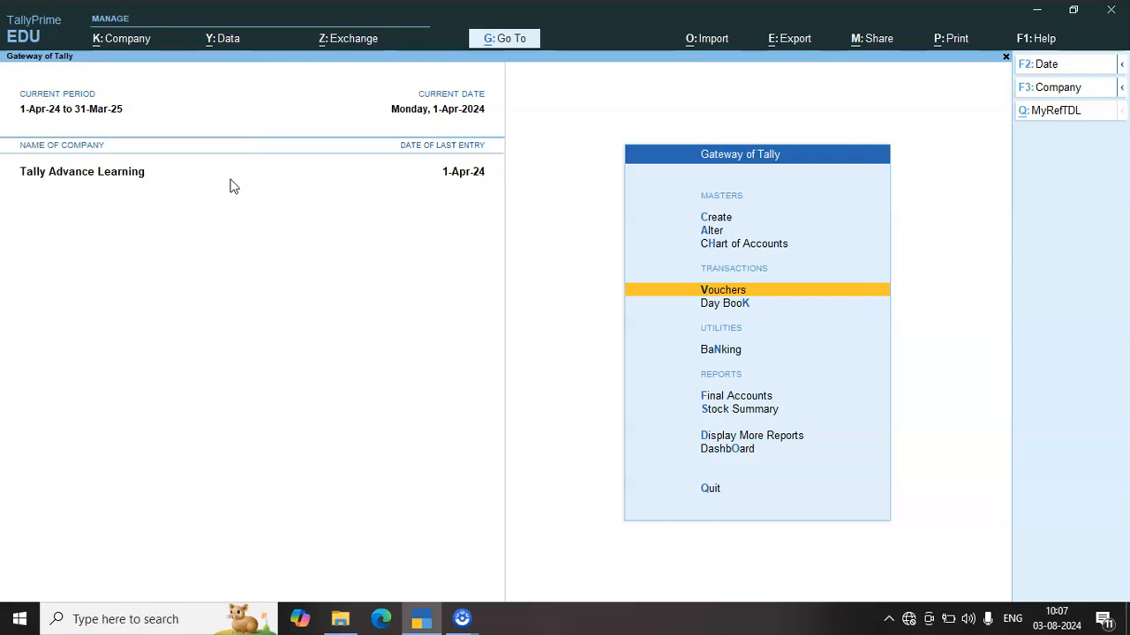
pyautogui.press('Down')
pyautogui.press('Down')
pyautogui.press('Down')
pyautogui.press('Return')
pyautogui.press('Down')
pyautogui.press('Return')
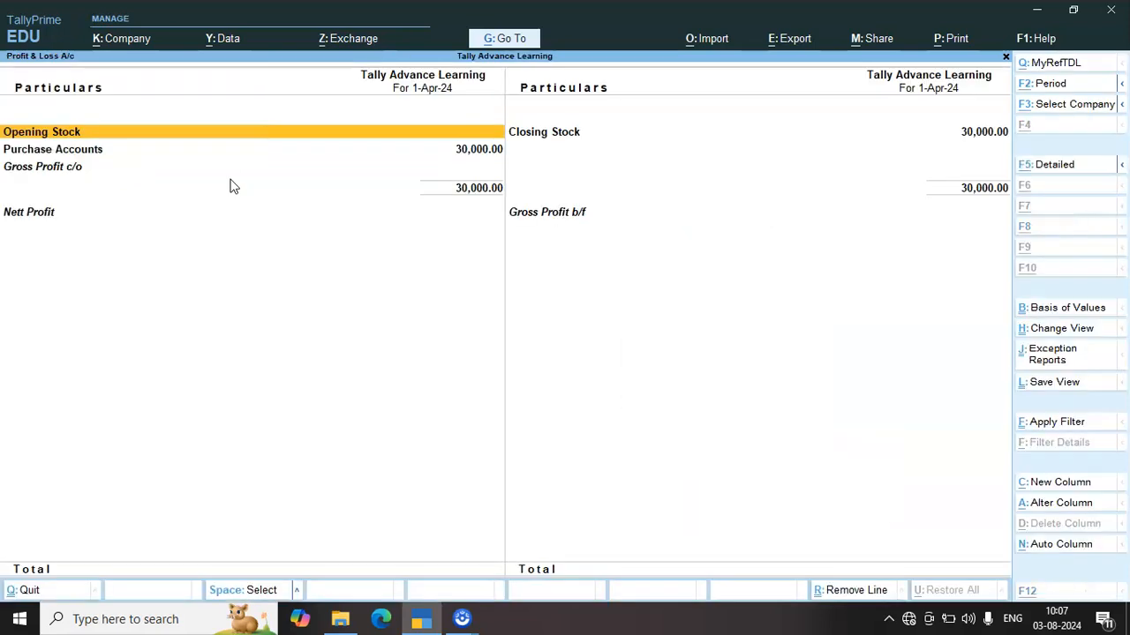
# Expand the Profit & Loss A/c to its detailed view and examine the stock and purchase ledger lines.
pyautogui.hotkey('alt', 'F5')
pyautogui.press('Down')
pyautogui.press('Down')
pyautogui.press('Down')
pyautogui.press('Down')
pyautogui.press('Down')
pyautogui.press('Down')
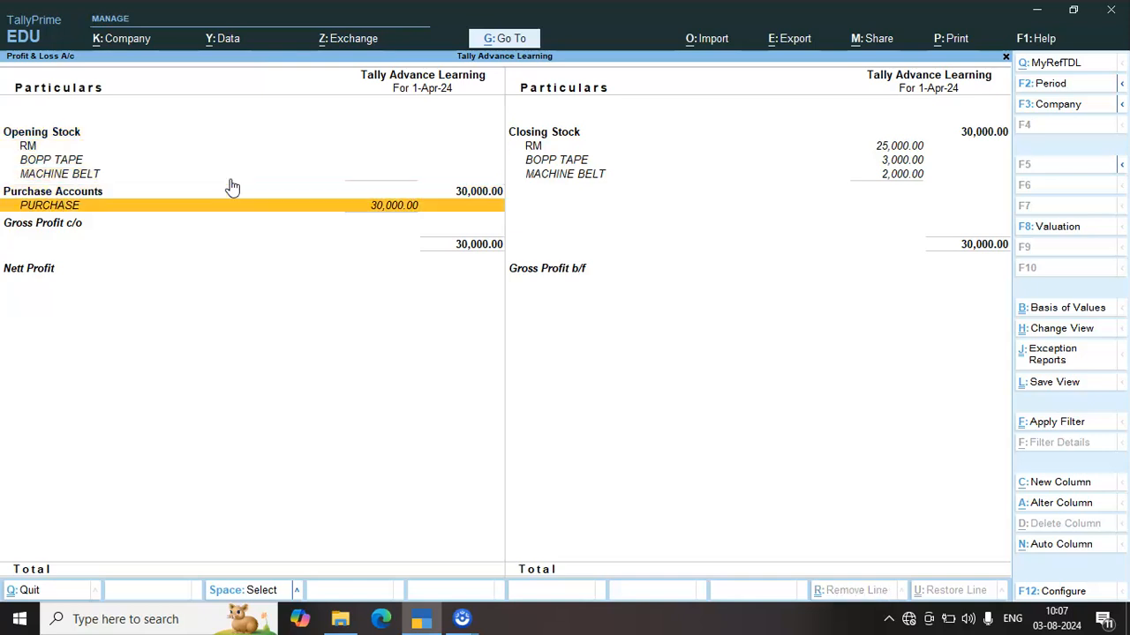
pyautogui.press('Up')
pyautogui.press('Up')
pyautogui.press('Escape')
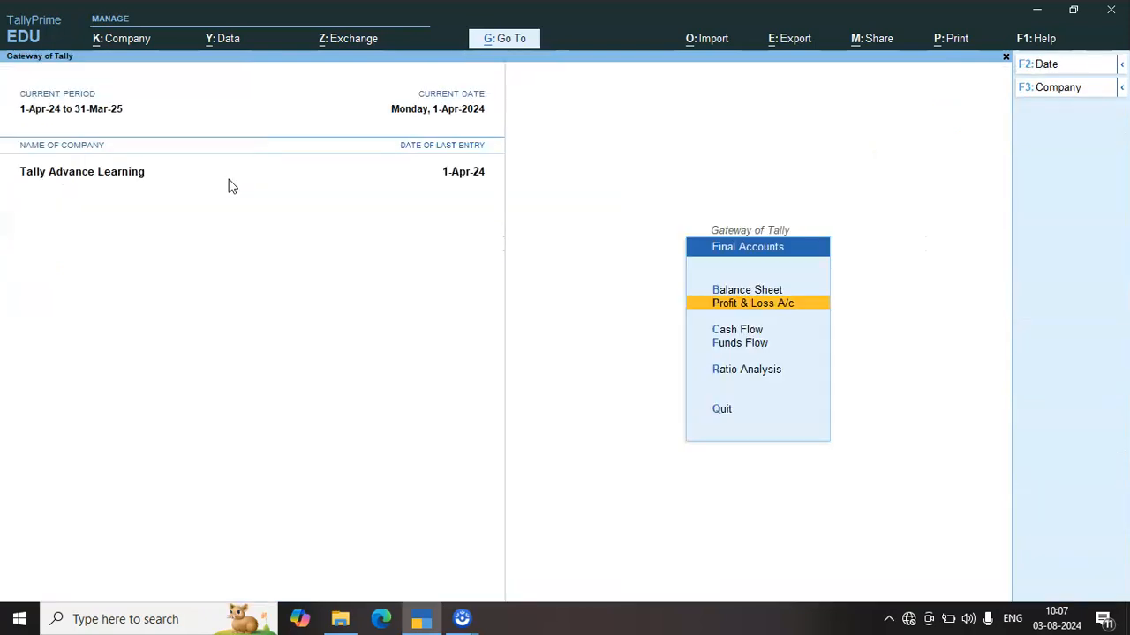
pyautogui.press('Escape')
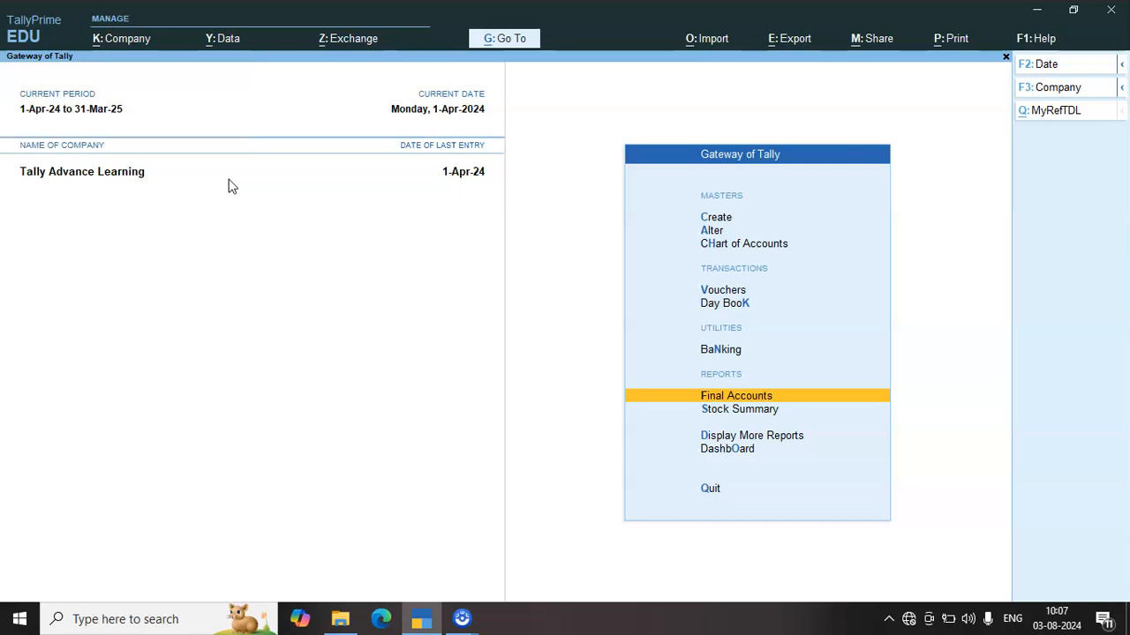
# Create a ledger named RM PURCHASE under Purchase Accounts with the other settings at their defaults.
pyautogui.press('c')
pyautogui.press('Down')
pyautogui.press('Down')
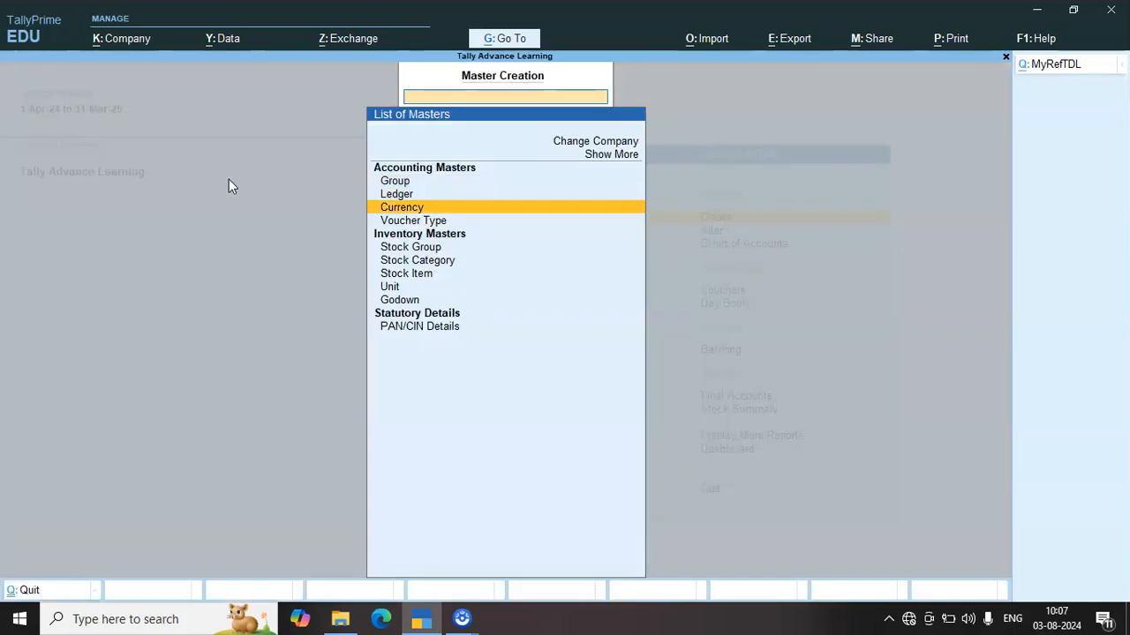
pyautogui.press('Up')
pyautogui.press('Return')
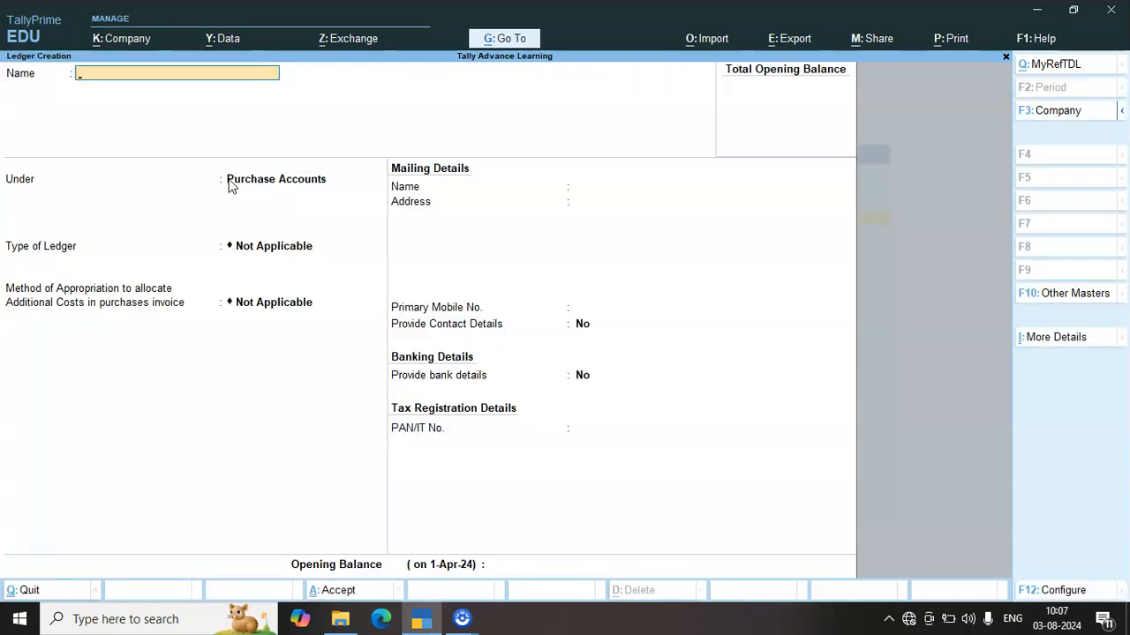
pyautogui.write('RM PURCHASE')
pyautogui.press('Return')
pyautogui.press('Return')
pyautogui.press('Return')
pyautogui.press('Return')
pyautogui.press('Return')
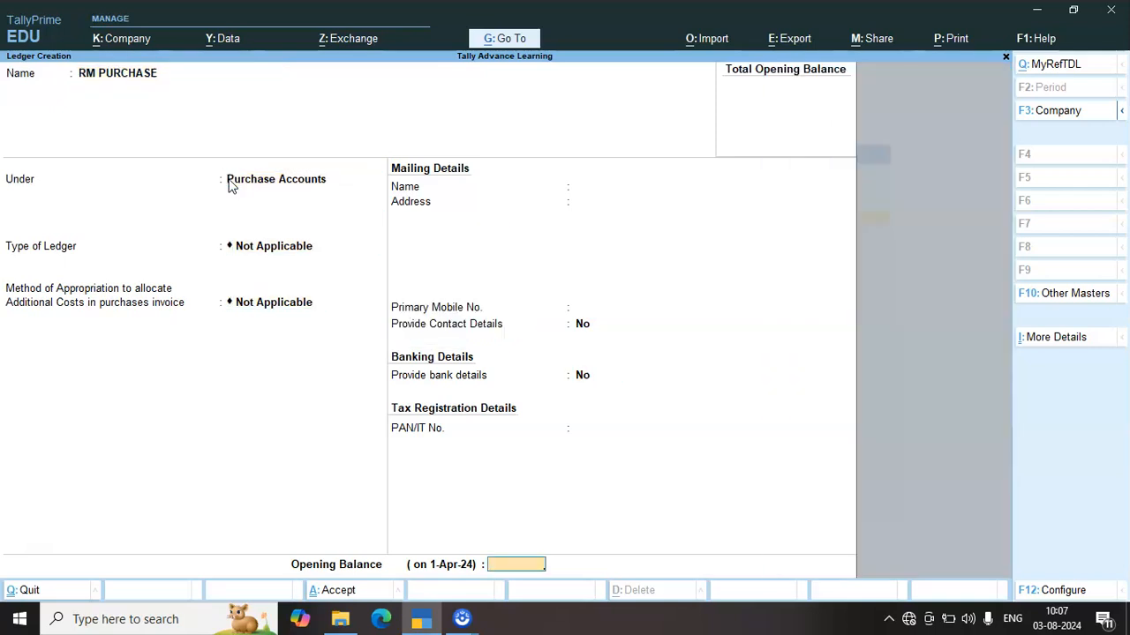
pyautogui.press('Return')
pyautogui.press('Return')
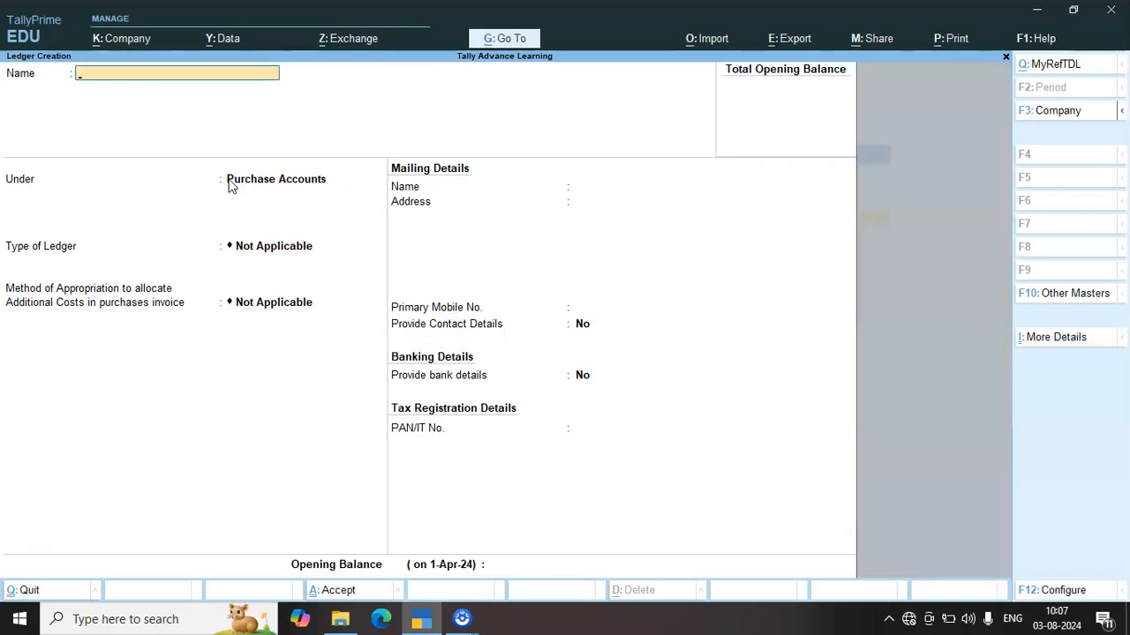
# Create a ledger named PACKING MATERIAL PURCHASE under Purchase Accounts with the other settings at their defaults.
pyautogui.write('PACKING MATERIAL PURCHASE')
pyautogui.press('Return')
pyautogui.press('Return')
pyautogui.press('Return')
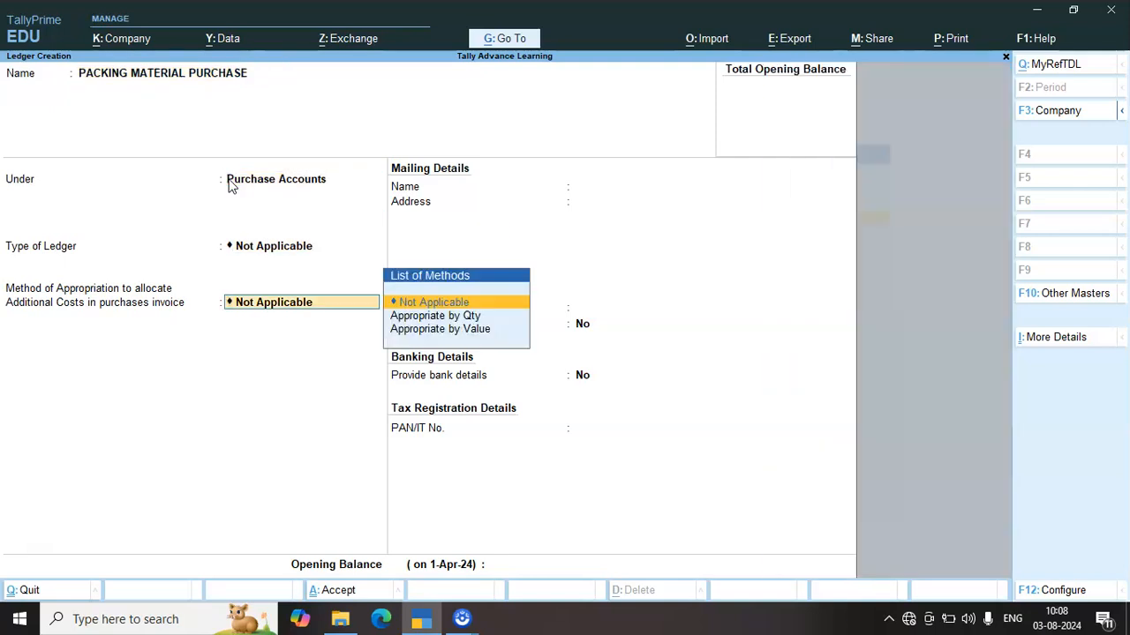
pyautogui.press('BackSpace')
pyautogui.press('BackSpace')
pyautogui.press('BackSpace')
pyautogui.press('Return')
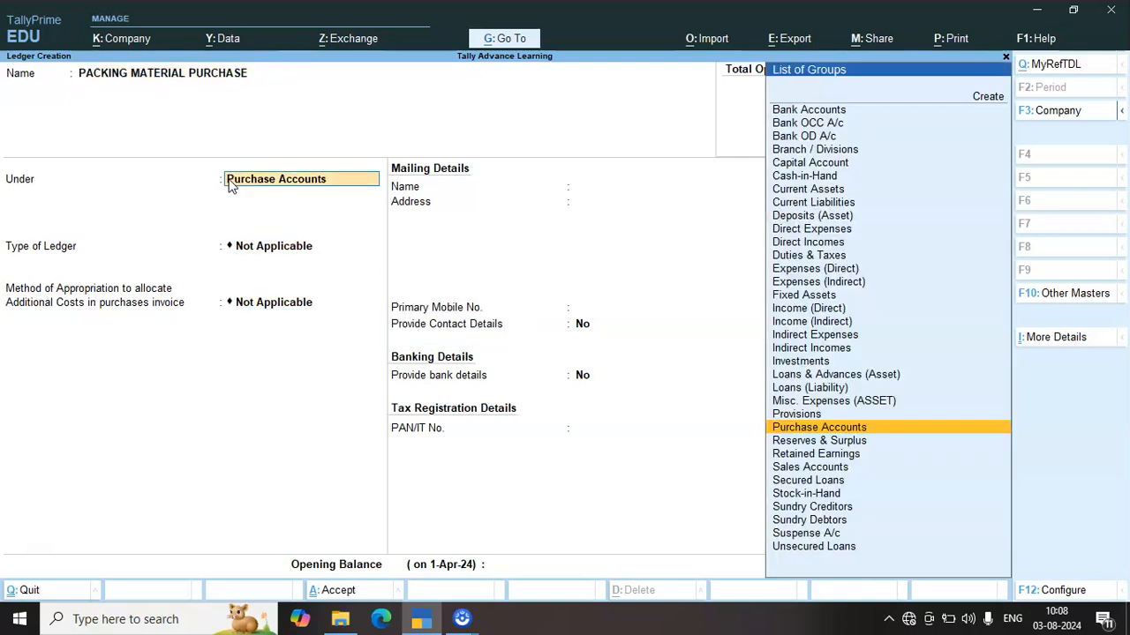
pyautogui.press('Return')
pyautogui.press('Return')
pyautogui.press('Return')
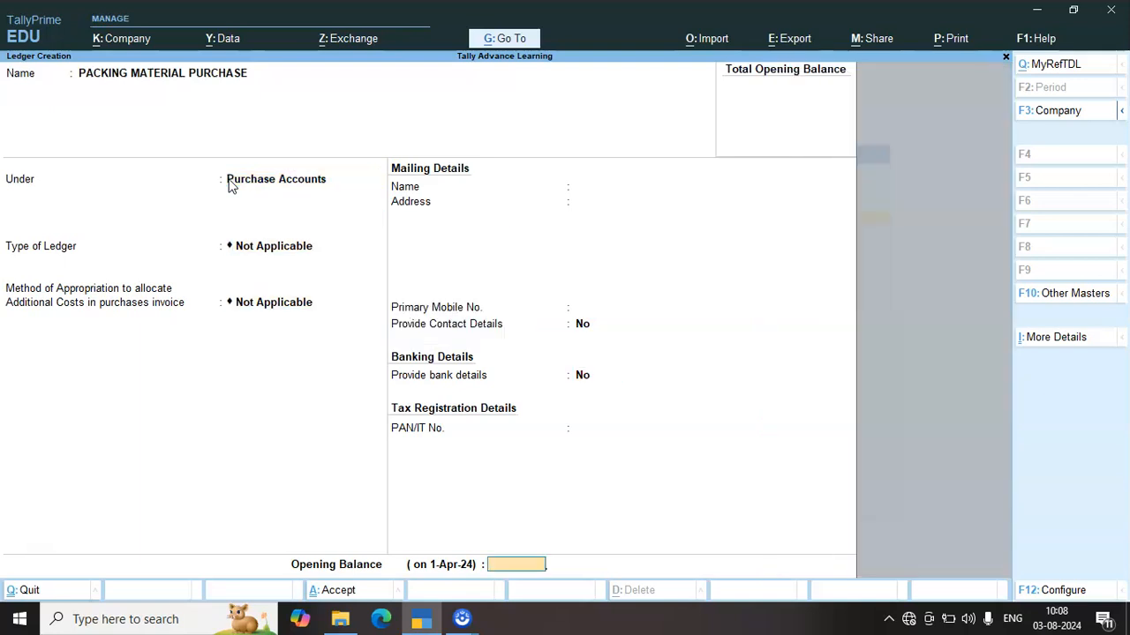
pyautogui.press('Return')
pyautogui.press('Return')
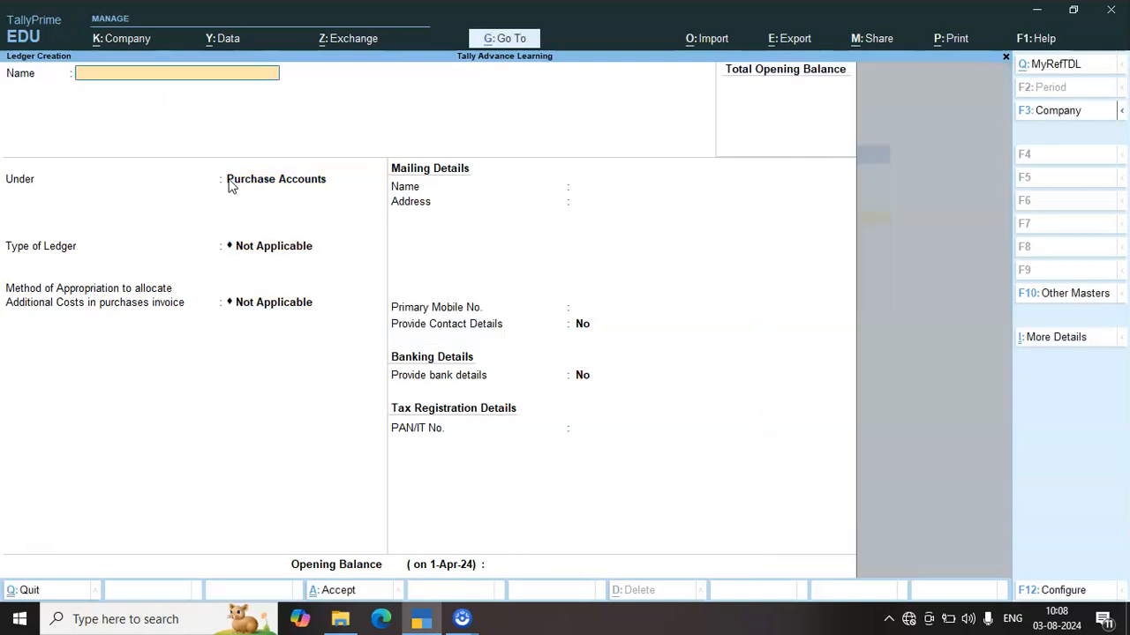
# Create a ledger named CONSUMBLE PURCHASE under Purchase Accounts with the other settings at their defaults, and leave master creation.
pyautogui.write('STORES PURCHASE')
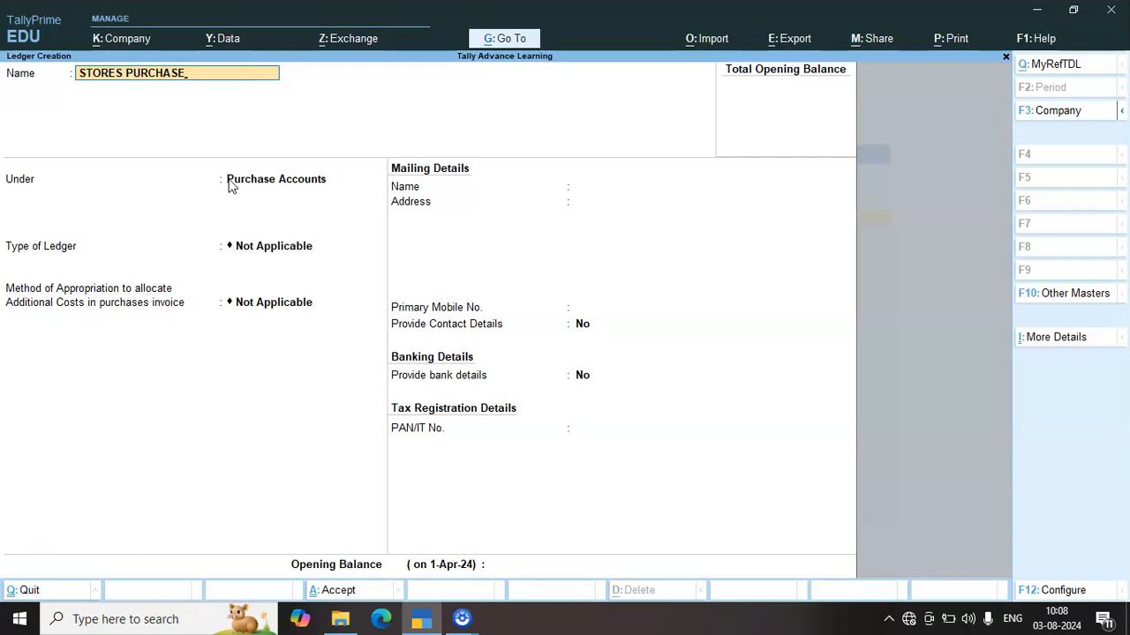
pyautogui.press('Return')
pyautogui.press('BackSpace')
pyautogui.write('CONSUMBLE')
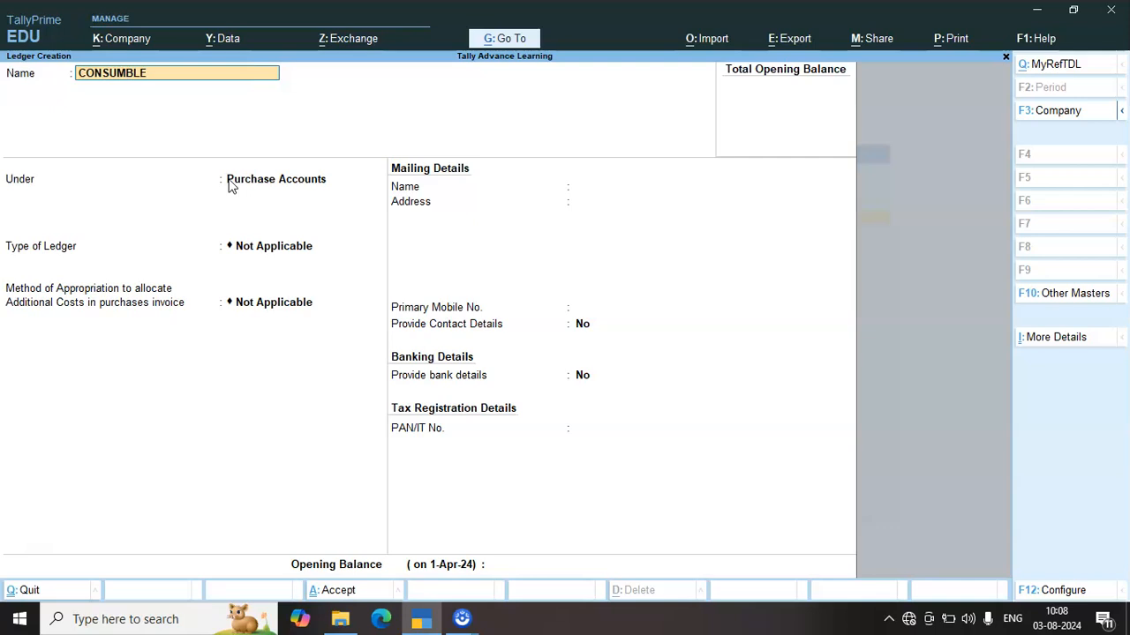
pyautogui.write(' PURCHASE')
pyautogui.press('Return')
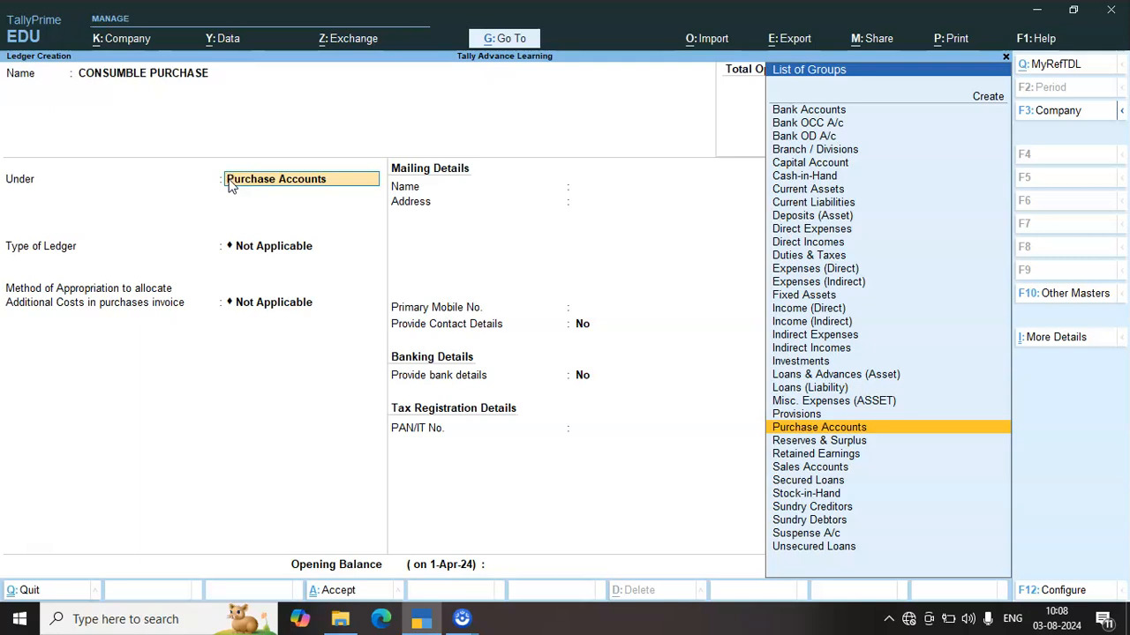
pyautogui.press('Return')
pyautogui.press('Return')
pyautogui.press('Return')
pyautogui.press('Return')
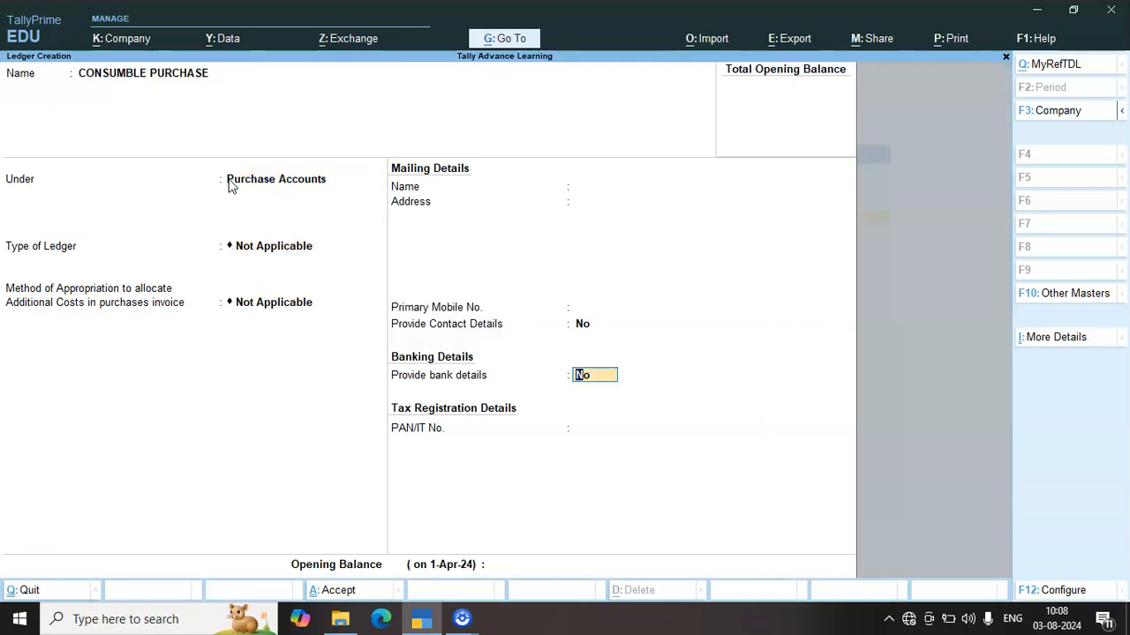
pyautogui.press('Return')
pyautogui.press('Return')
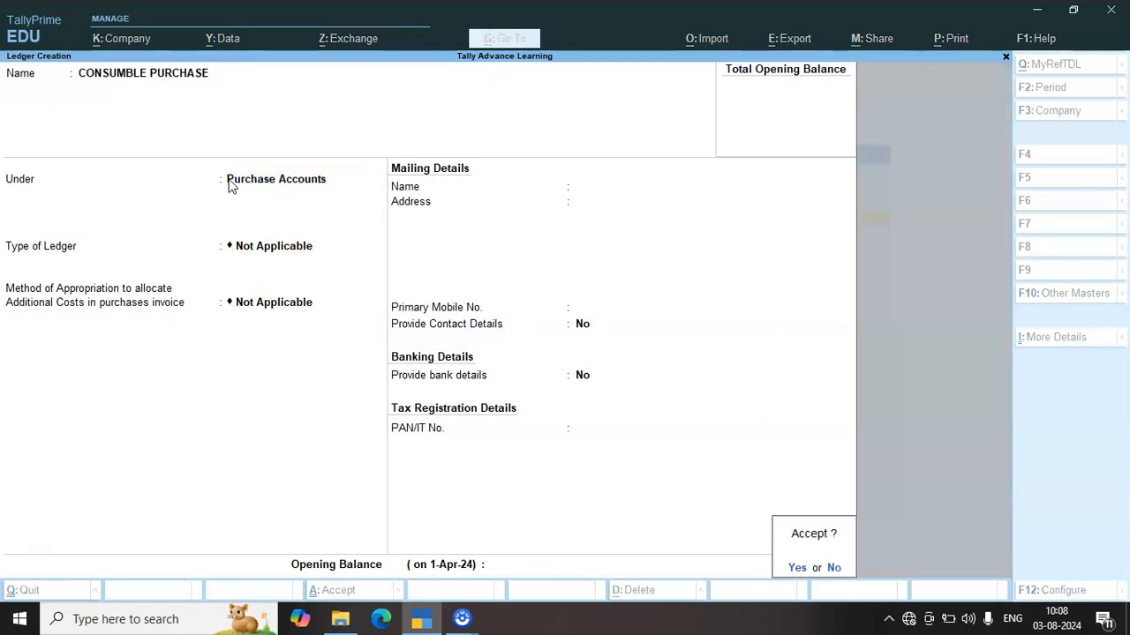
pyautogui.press('Return')
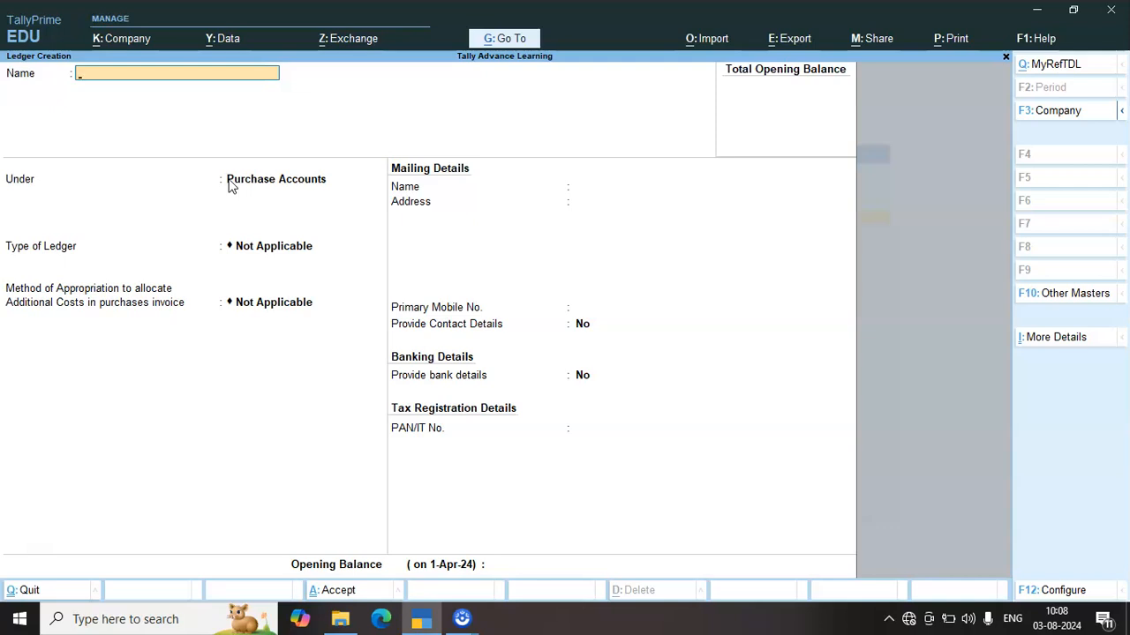
pyautogui.press('Escape')
pyautogui.press('Return')
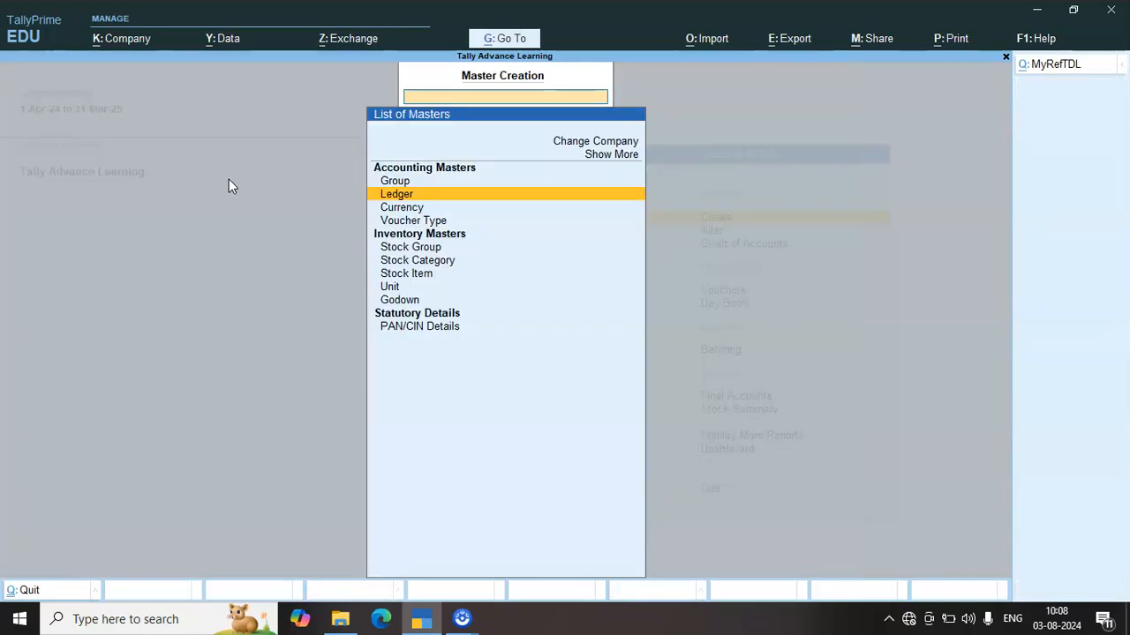
pyautogui.press('Escape')
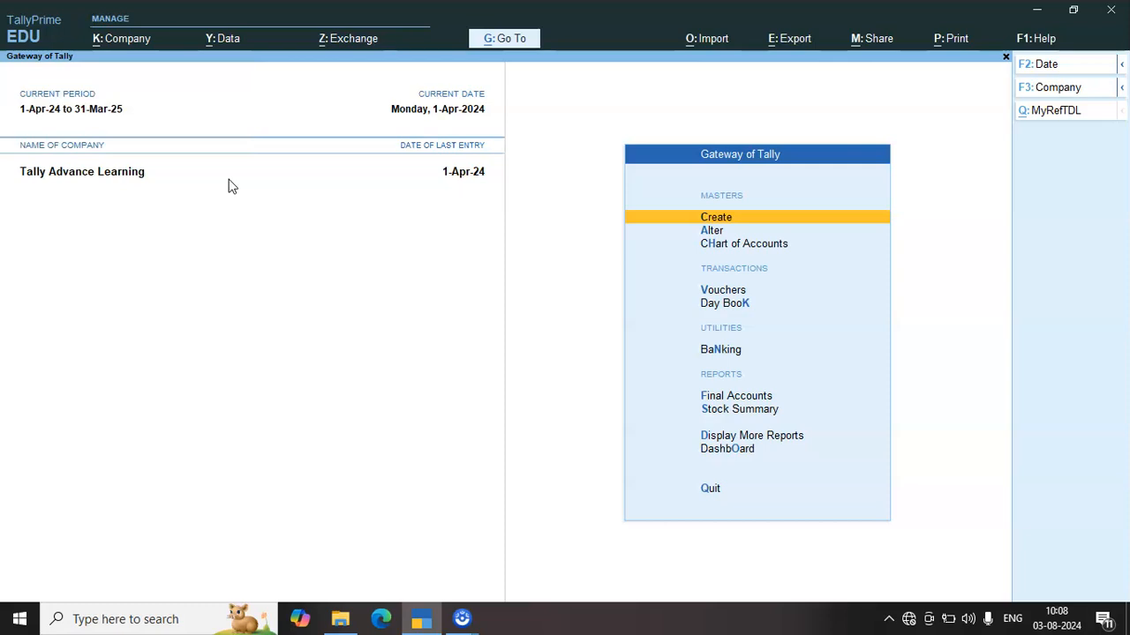
# Open purchase voucher no. 1 for alteration from the April entries of the Purchase Register.
pyautogui.press('d')
pyautogui.press('a')
pyautogui.press('u')
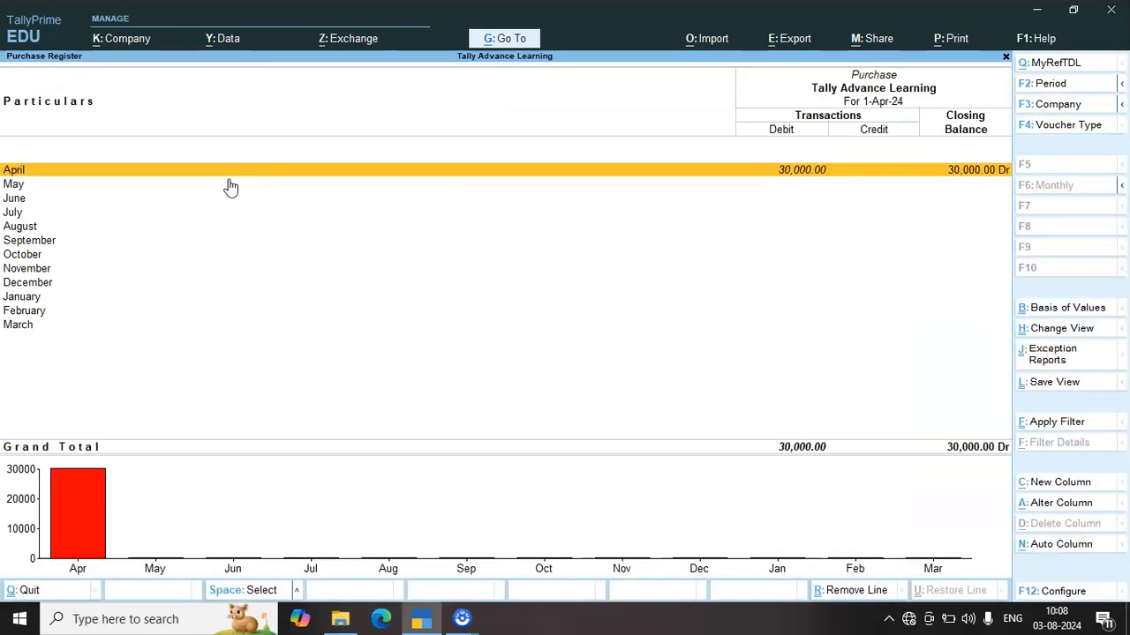
pyautogui.press('Return')
pyautogui.press('Return')
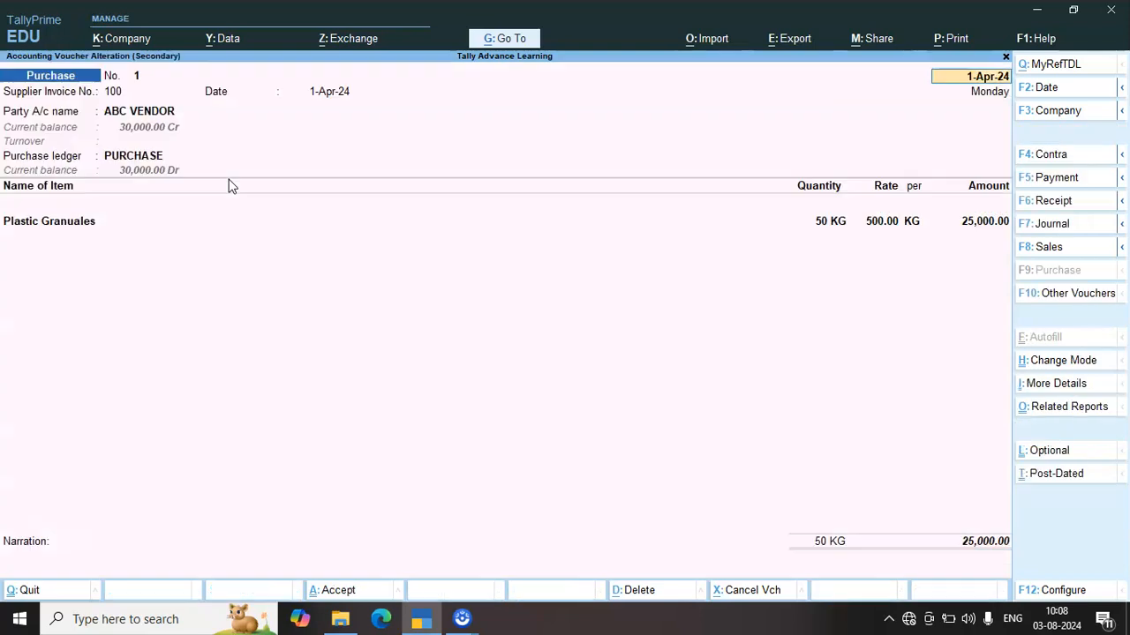
# Keep the date, supplier invoice, receipt and party details of purchase voucher no. 1 as they are.
pyautogui.press('Return')
pyautogui.press('Return')
pyautogui.press('Return')
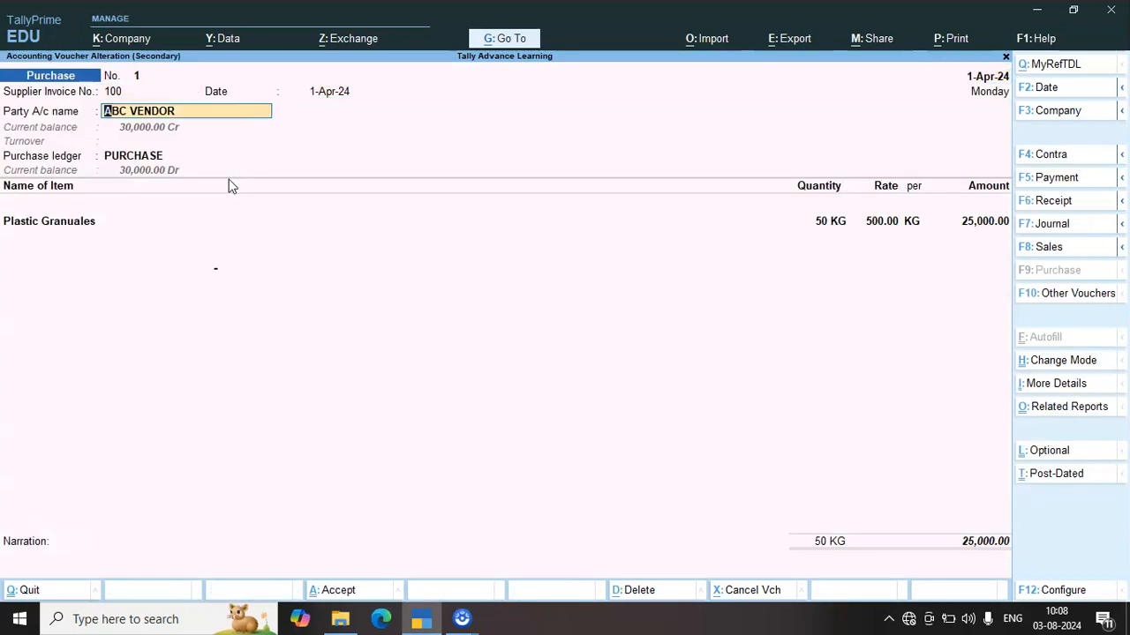
pyautogui.press('Return')
pyautogui.press('Return')
pyautogui.press('Return')
pyautogui.press('Return')
pyautogui.press('Return')
pyautogui.press('Return')
pyautogui.press('Return')
pyautogui.press('Return')
pyautogui.press('Return')
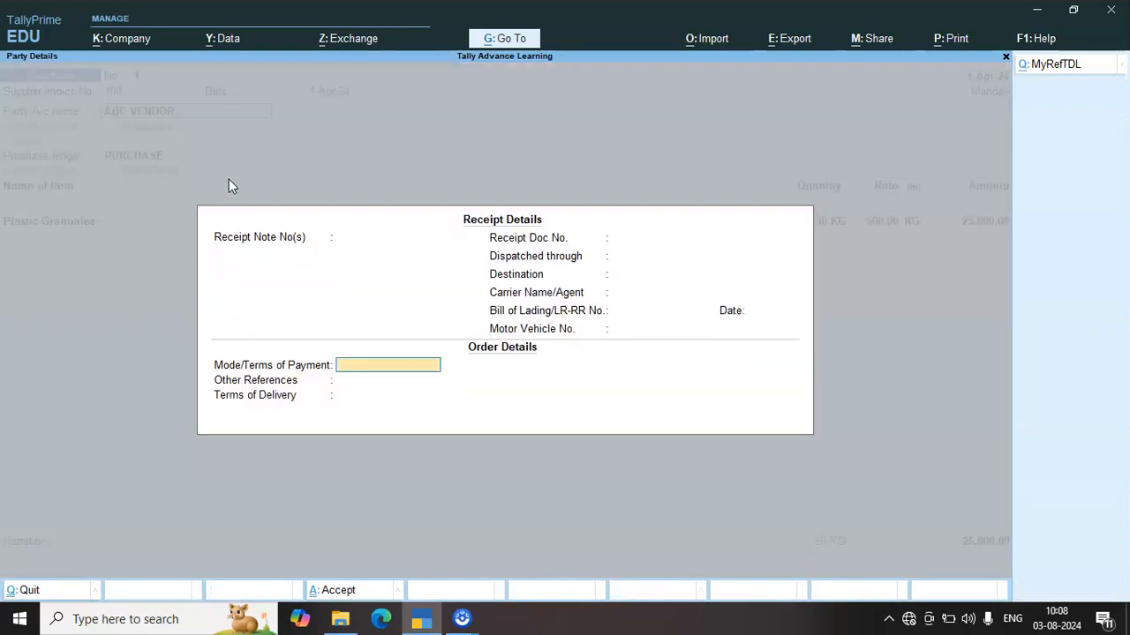
pyautogui.press('Return')
pyautogui.press('Return')
pyautogui.press('Return')
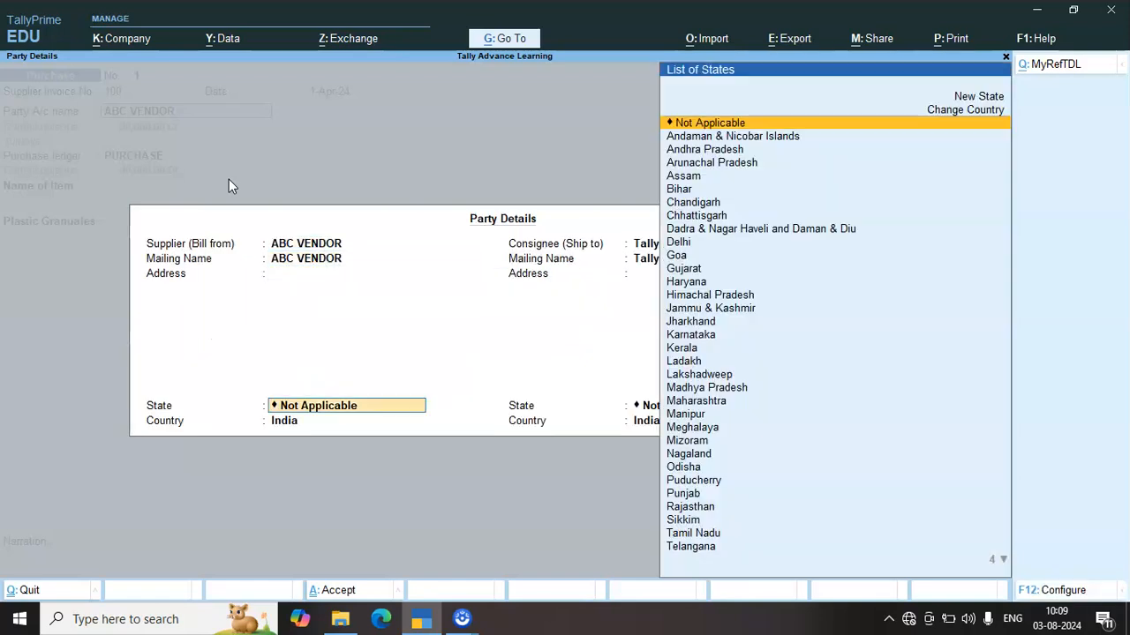
pyautogui.hotkey('ctrl', 'a')
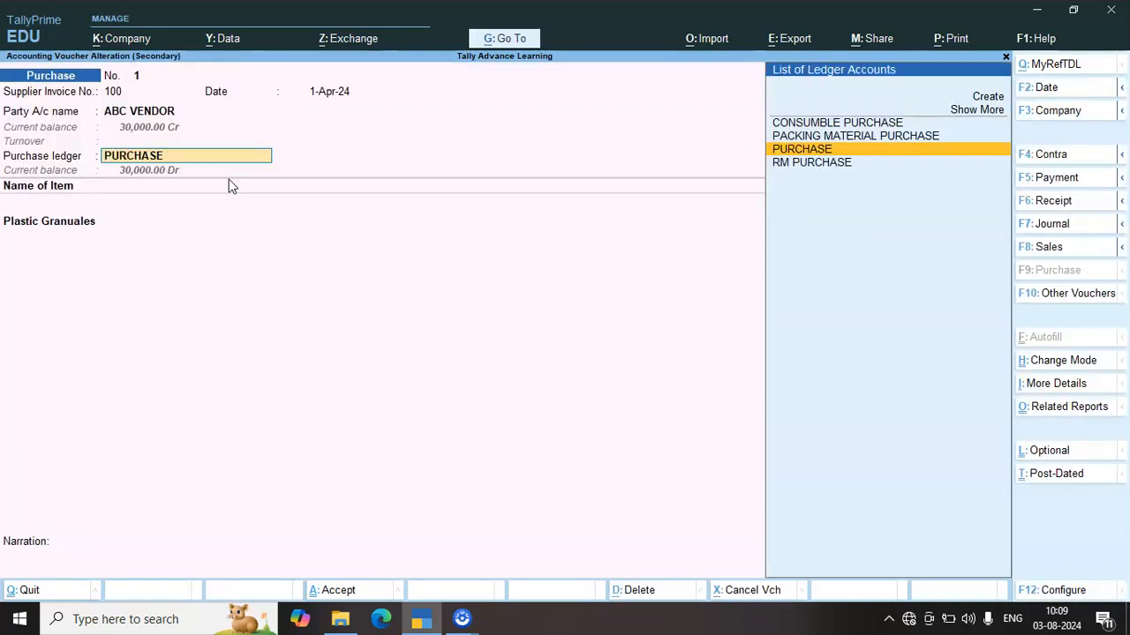
# Set the purchase ledger of voucher no. 1 to RM PURCHASE, keep its Plastic Granuales line and bill details, and save the voucher.
pyautogui.press('Down')
pyautogui.press('Return')
pyautogui.press('Return')
pyautogui.press('Return')
pyautogui.press('Return')
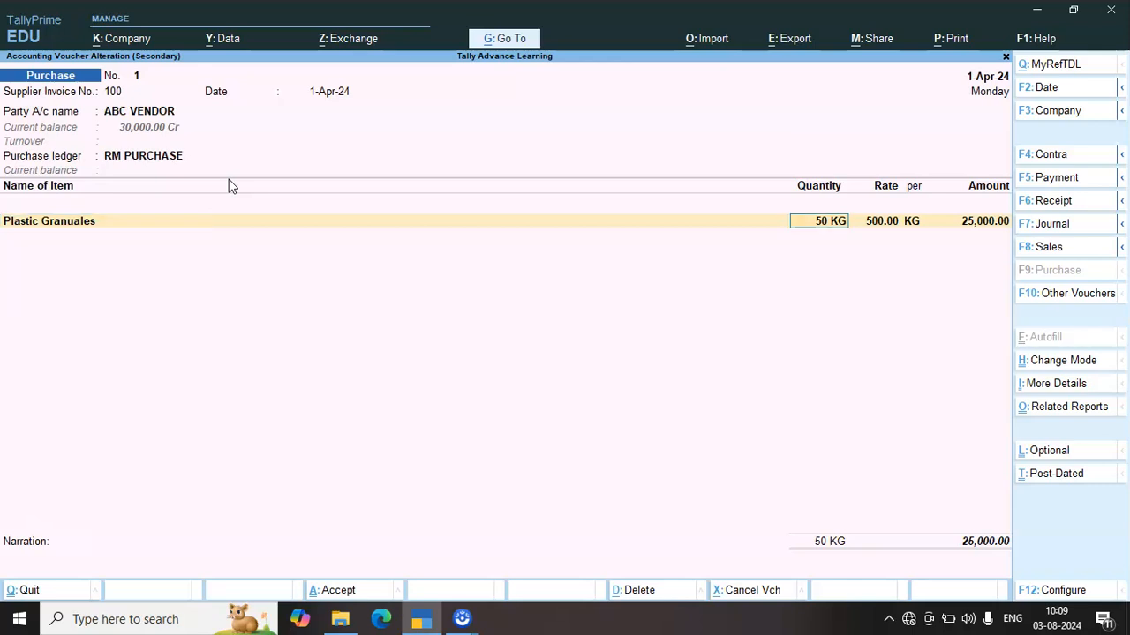
pyautogui.press('Return')
pyautogui.press('Return')
pyautogui.press('Return')
pyautogui.press('Return')
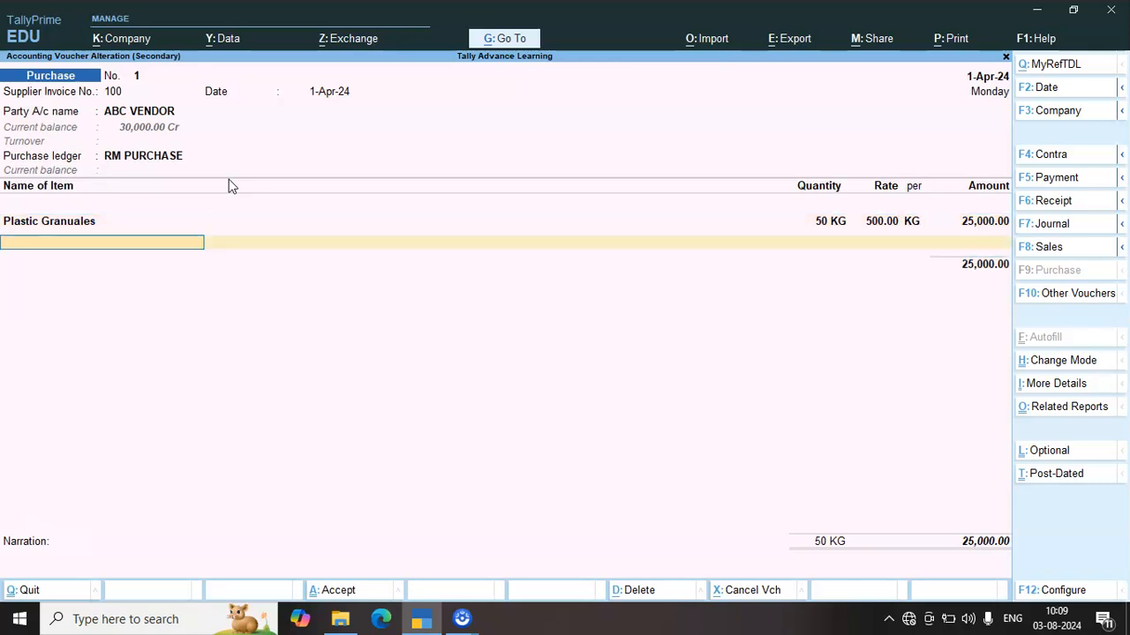
pyautogui.press('Return')
pyautogui.press('Return')
pyautogui.press('Return')
pyautogui.press('Return')
pyautogui.press('Return')
pyautogui.press('Return')
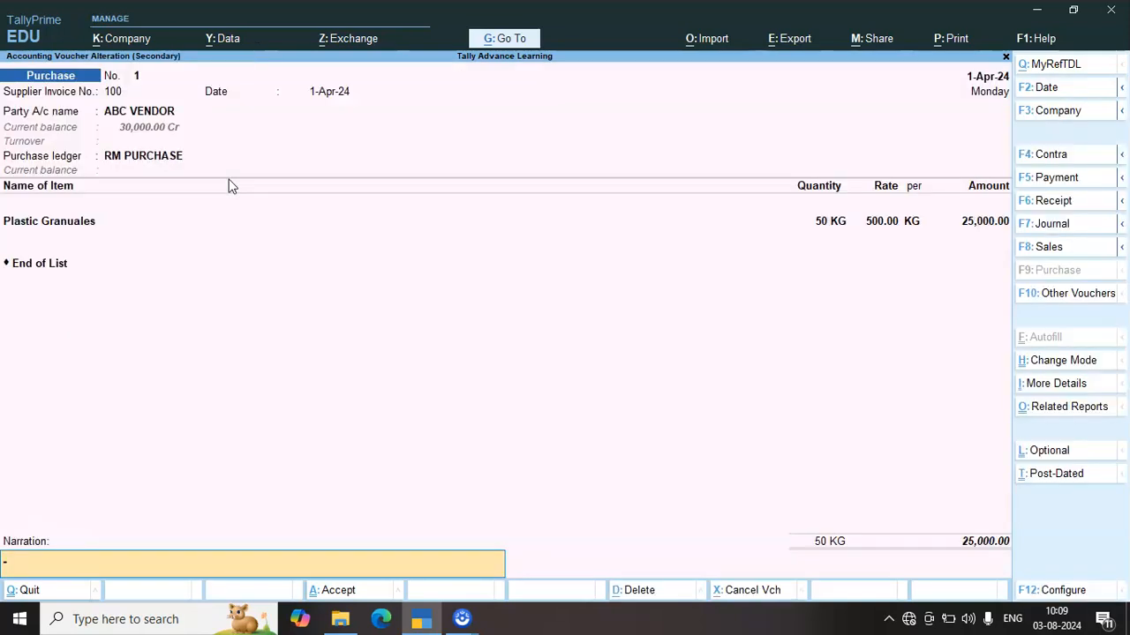
pyautogui.press('Return')
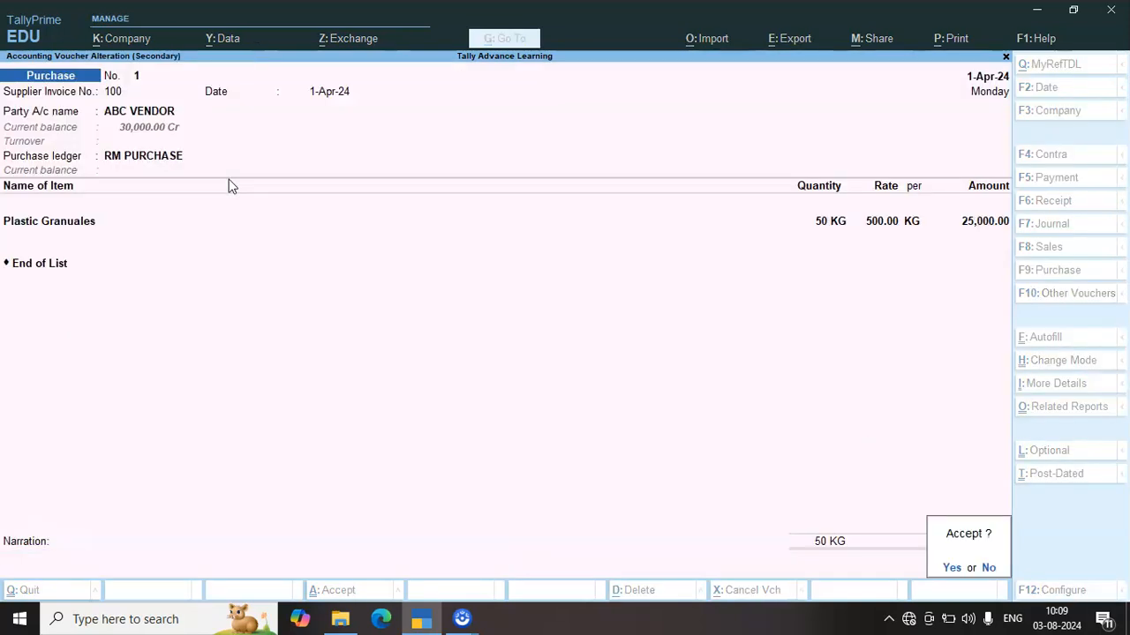
pyautogui.press('Return')
# Open ABC VENDOR purchase voucher no. 2 for alteration and keep its invoice, receipt and party details as they are.
pyautogui.press('Down')
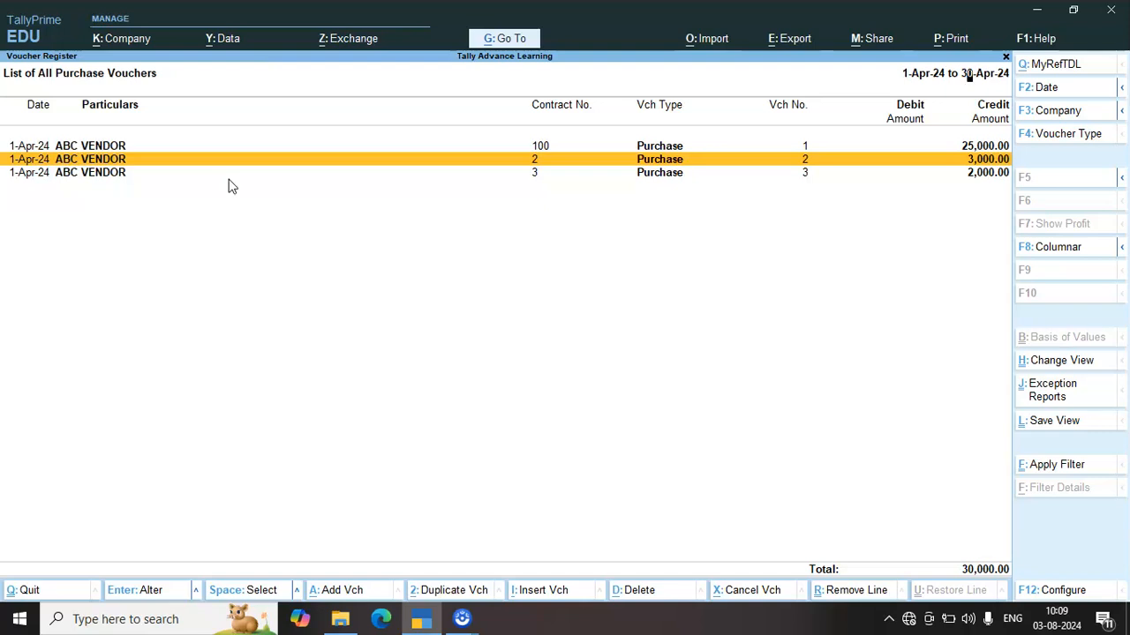
pyautogui.press('Return')
pyautogui.press('Return')
pyautogui.press('Return')
pyautogui.press('Return')
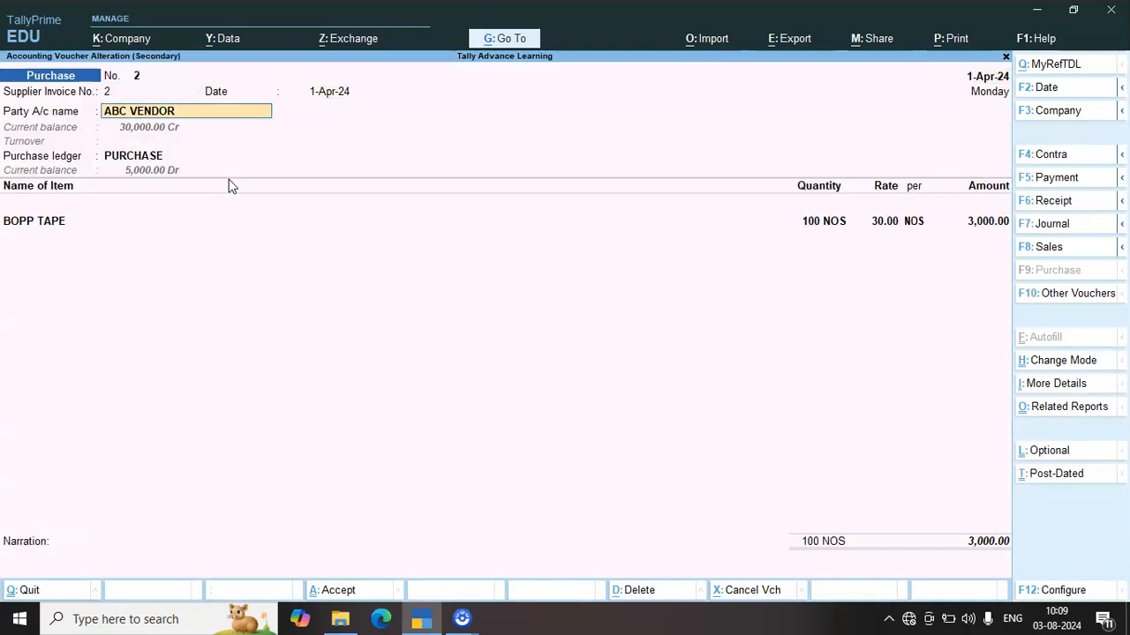
pyautogui.press('Return')
pyautogui.press('Return')
pyautogui.press('Return')
pyautogui.press('Return')
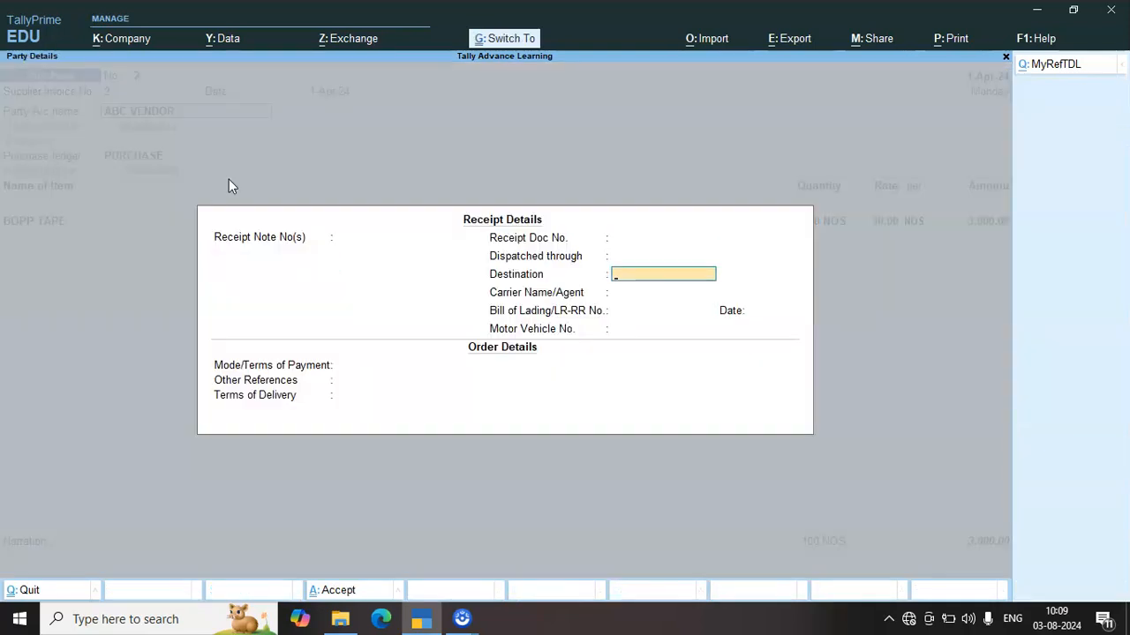
pyautogui.hotkey('ctrl', 'a')
pyautogui.hotkey('ctrl', 'a')
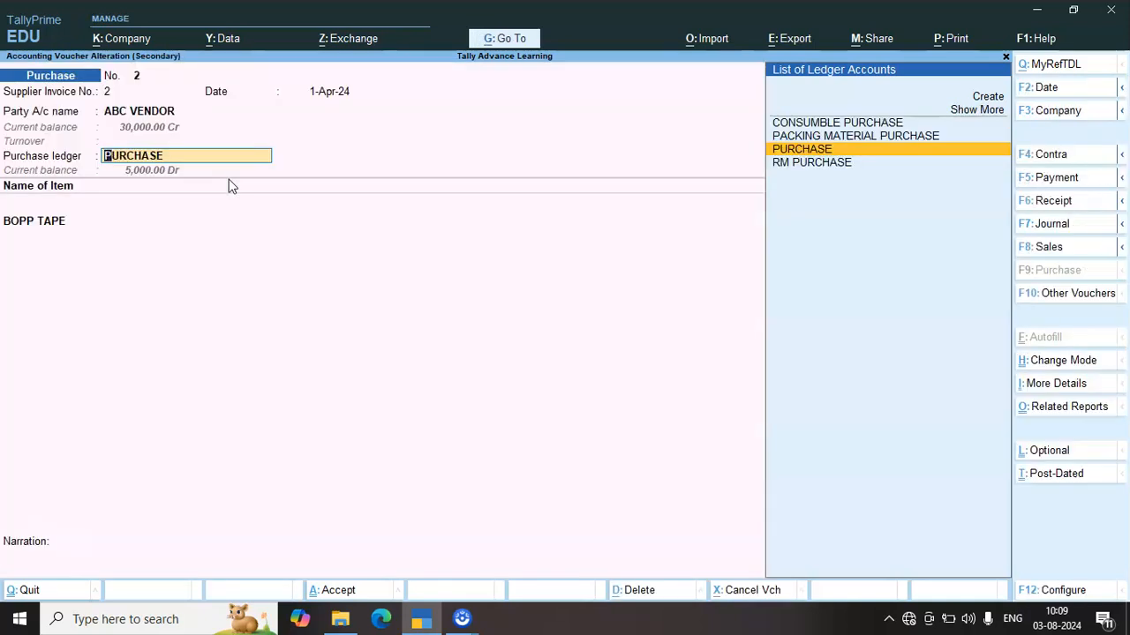
# Set the purchase ledger of voucher no. 2 to PACKING MATERIAL PURCHASE, keep its BOPP TAPE line and bill details, and save the voucher.
pyautogui.press('Up')
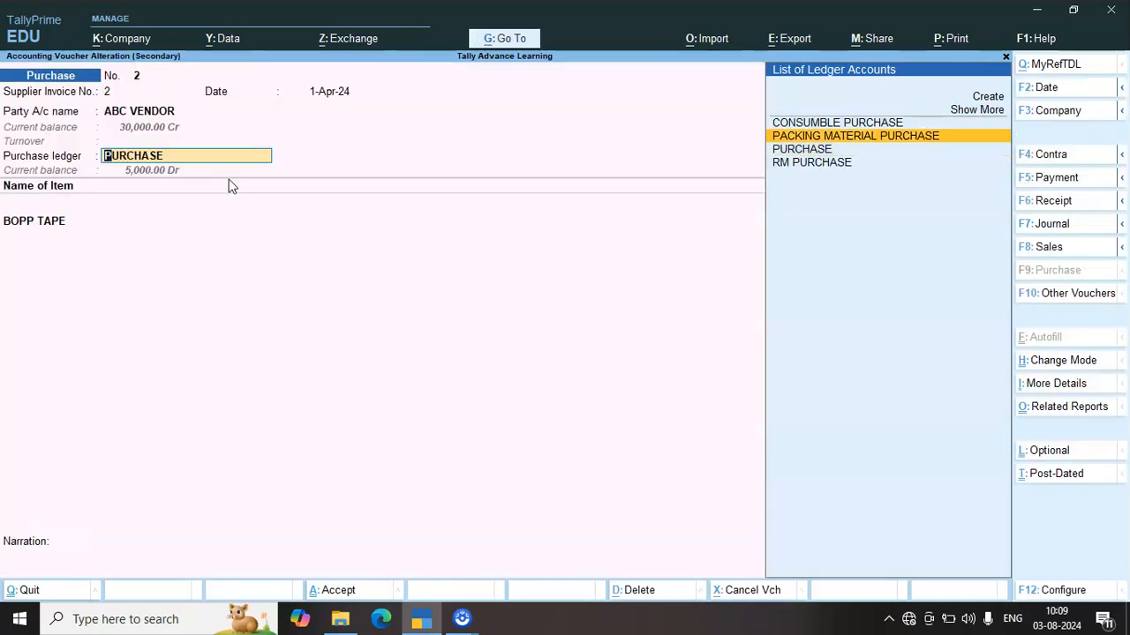
pyautogui.press('Return')
pyautogui.press('Return')
pyautogui.press('Return')
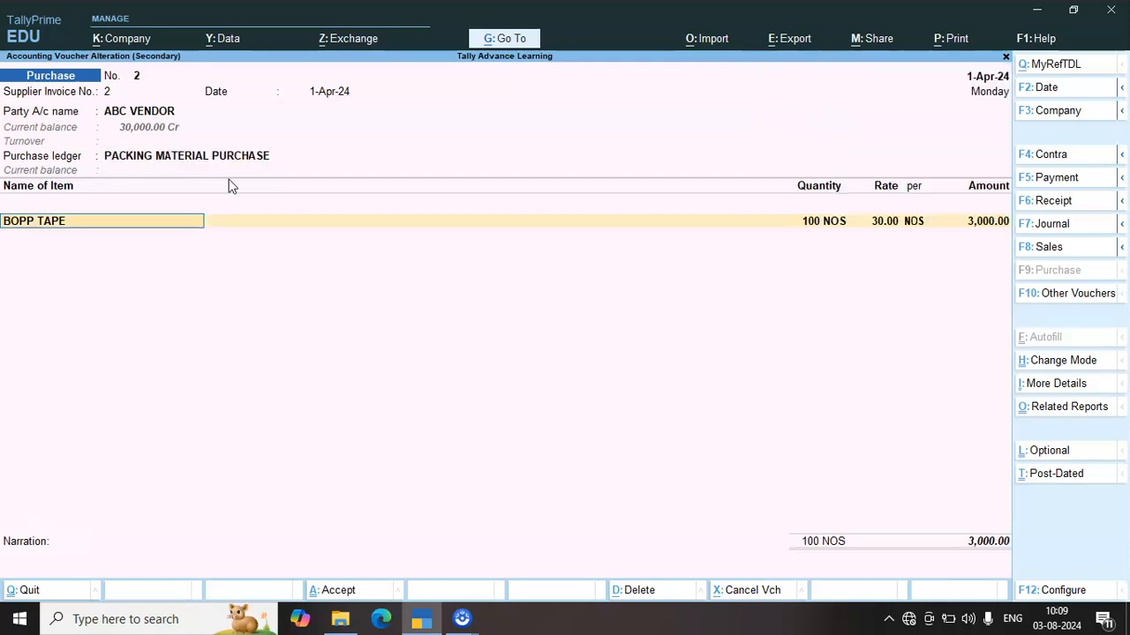
pyautogui.press('Return')
pyautogui.press('Return')
pyautogui.press('Return')
pyautogui.press('Return')
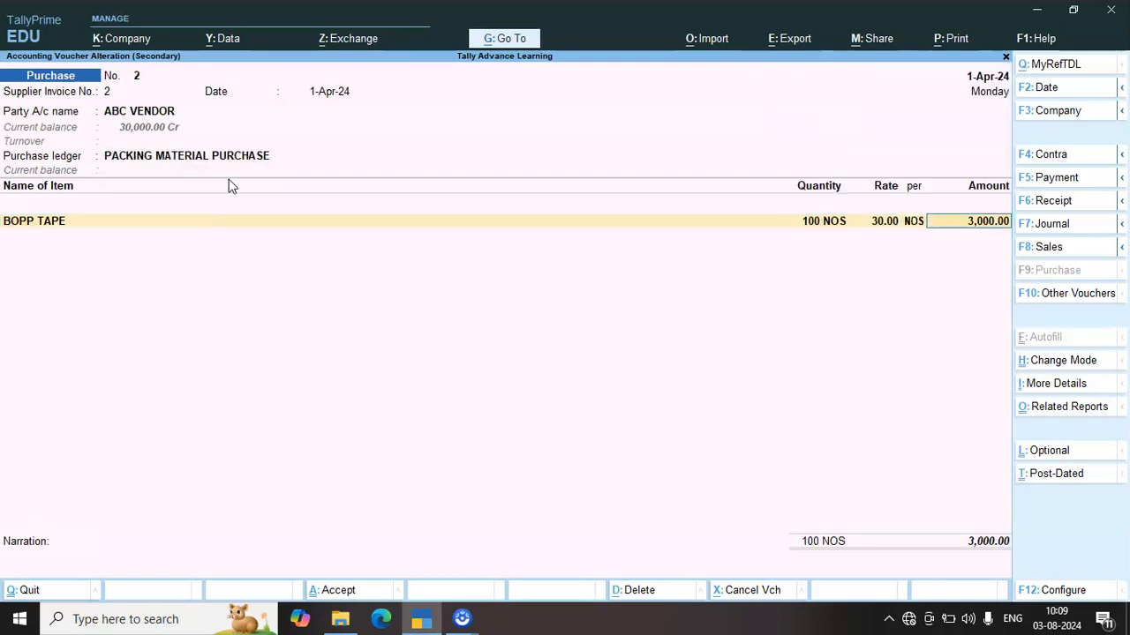
pyautogui.press('Return')
pyautogui.press('Return')
pyautogui.press('Return')
pyautogui.press('Return')
pyautogui.press('Return')
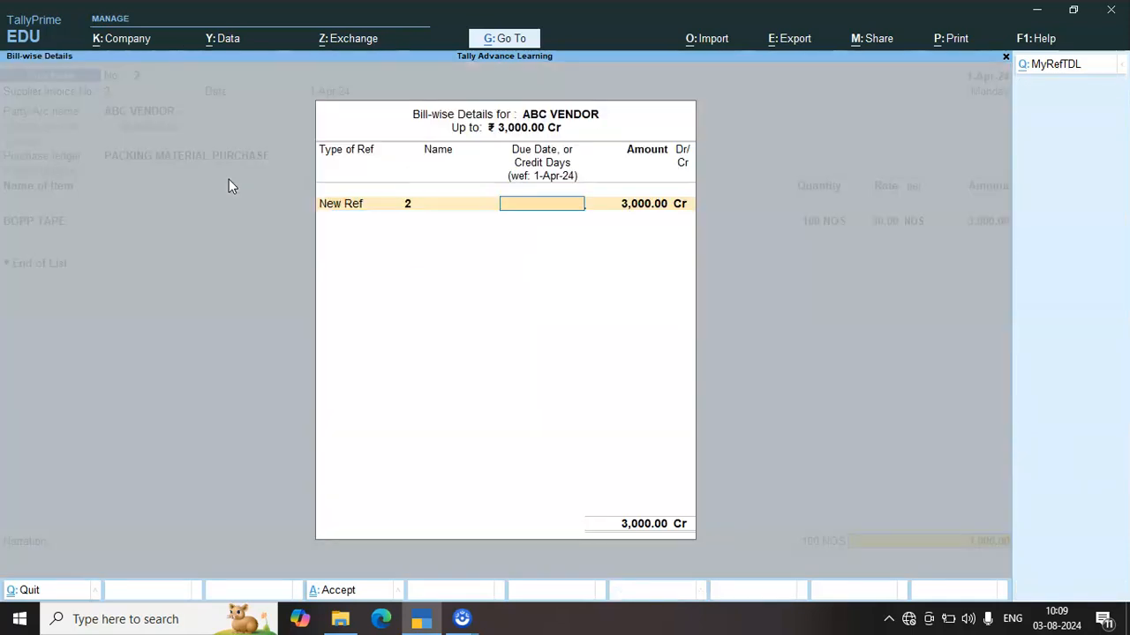
pyautogui.press('Return')
pyautogui.press('Return')
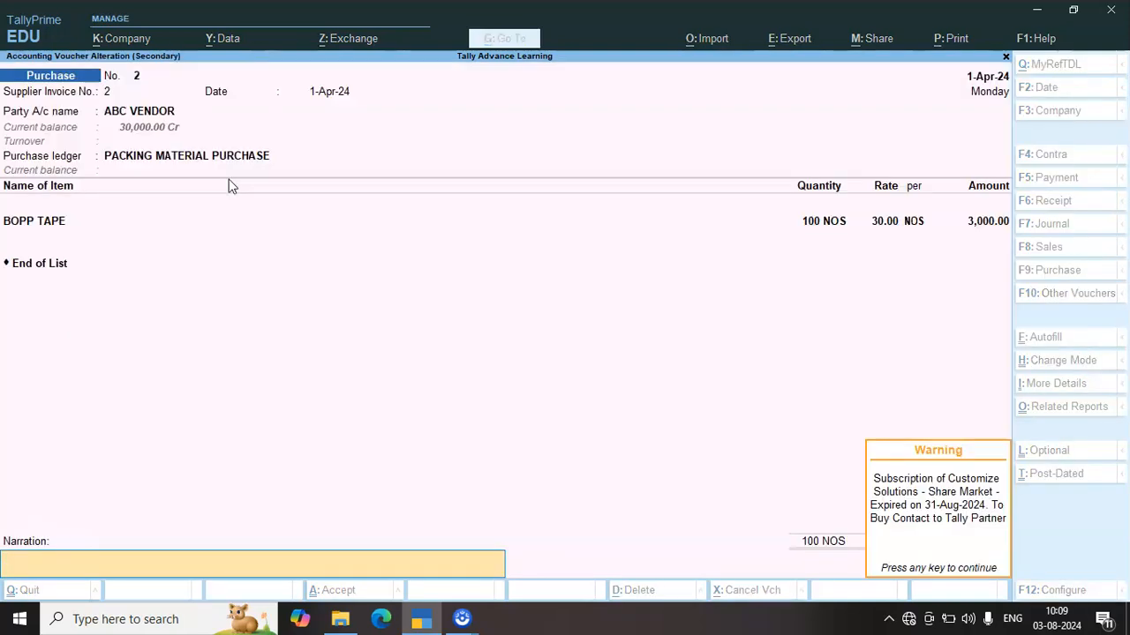
pyautogui.press('Return')
pyautogui.press('Return')
# Open ABC VENDOR purchase voucher no. 3 for alteration and keep its invoice, receipt and party details as they are.
pyautogui.press('Down')
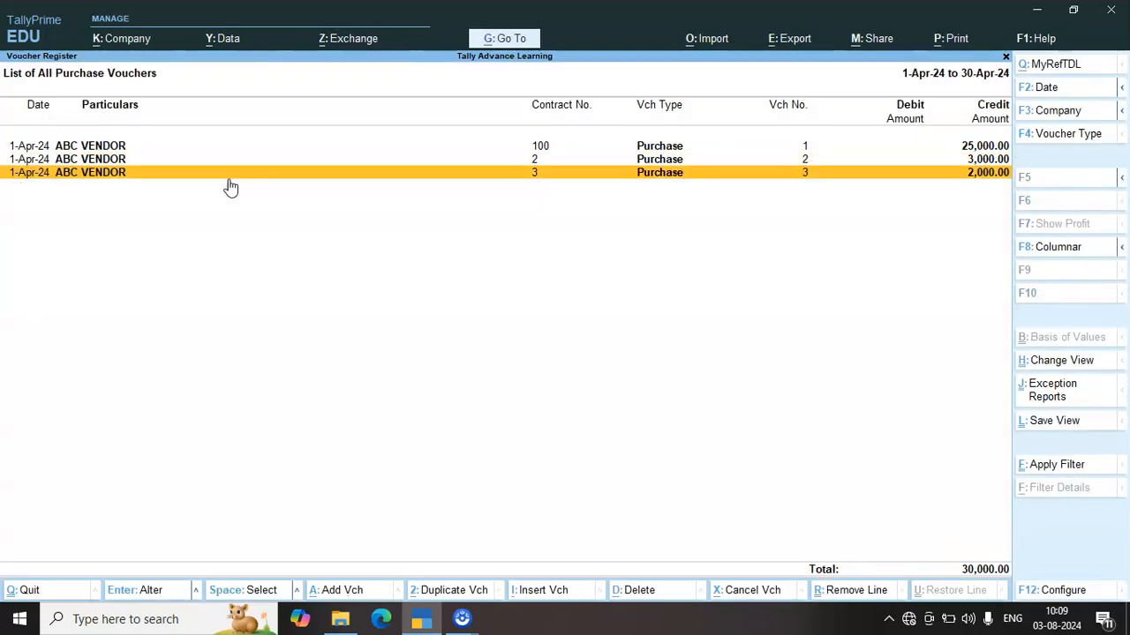
pyautogui.press('Return')
pyautogui.press('Return')
pyautogui.press('Return')
pyautogui.press('Return')
pyautogui.press('Return')
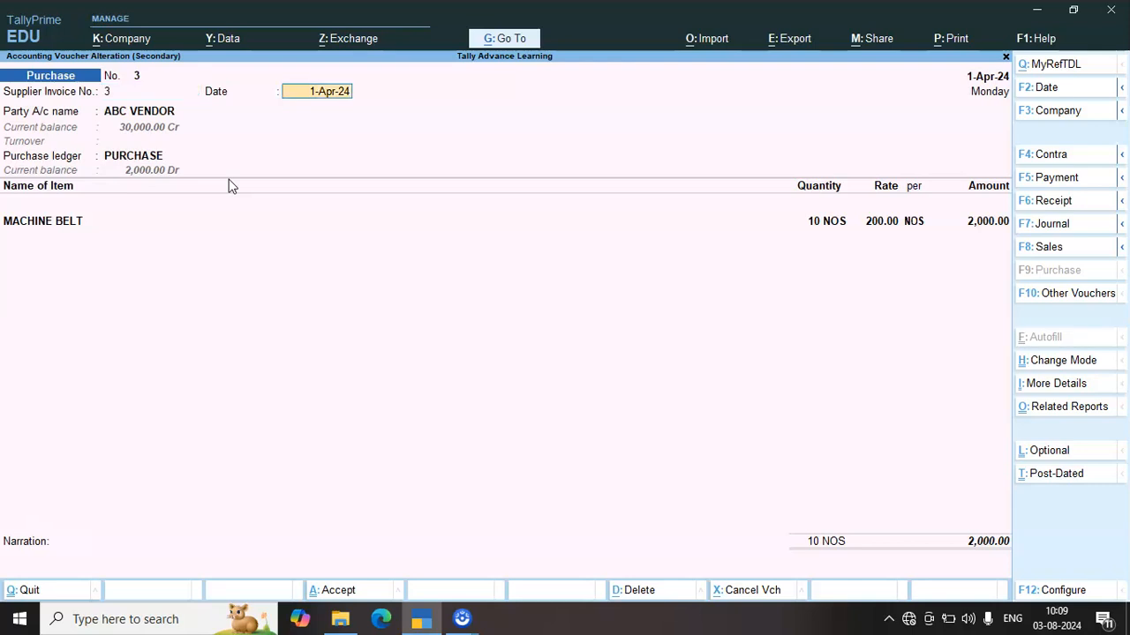
pyautogui.press('Return')
pyautogui.press('Return')
pyautogui.press('Return')
pyautogui.press('Return')
pyautogui.press('Return')
pyautogui.press('Return')
pyautogui.press('Return')
pyautogui.press('Return')
pyautogui.press('Return')
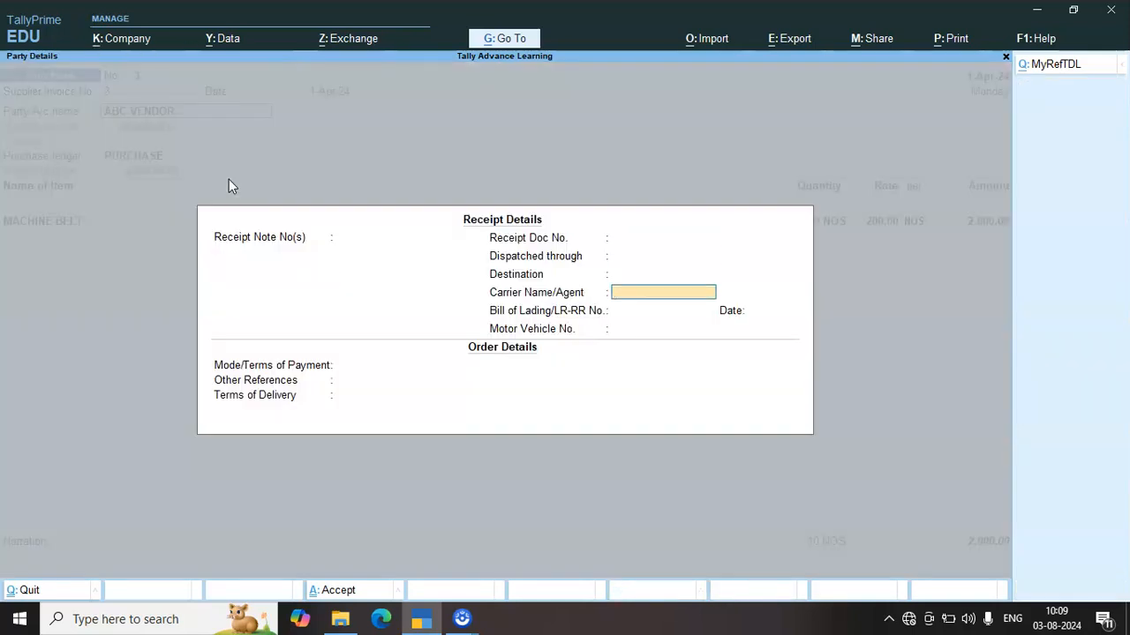
pyautogui.press('Return')
pyautogui.press('Return')
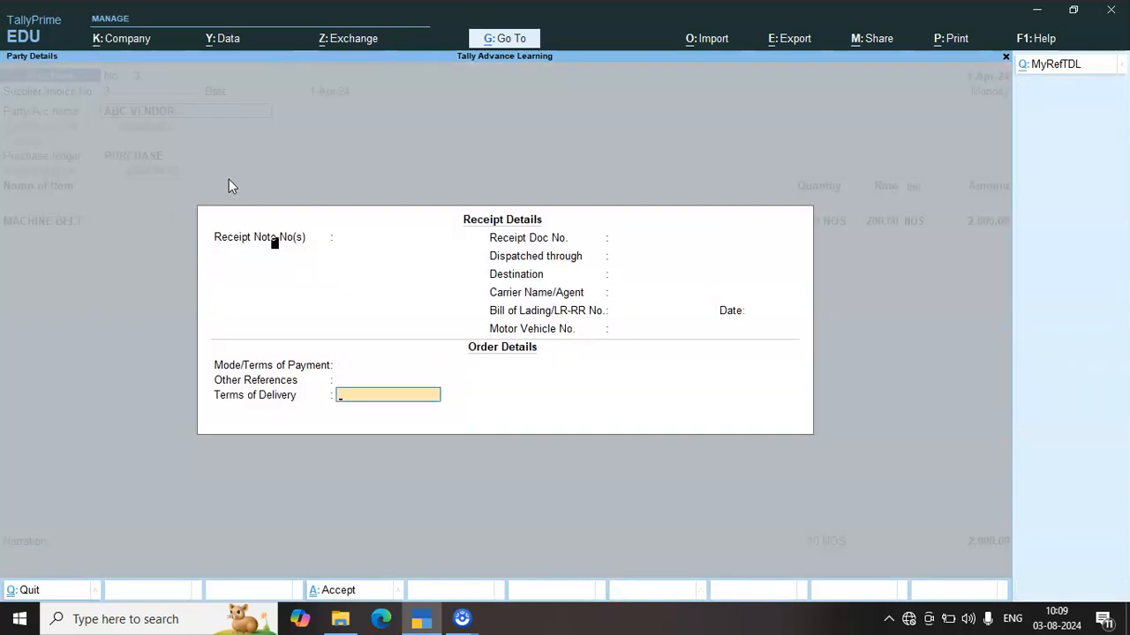
pyautogui.press('Return')
pyautogui.press('Return')
pyautogui.press('Return')
pyautogui.press('Return')
pyautogui.press('Return')
pyautogui.press('Return')
pyautogui.press('Return')
pyautogui.press('Return')
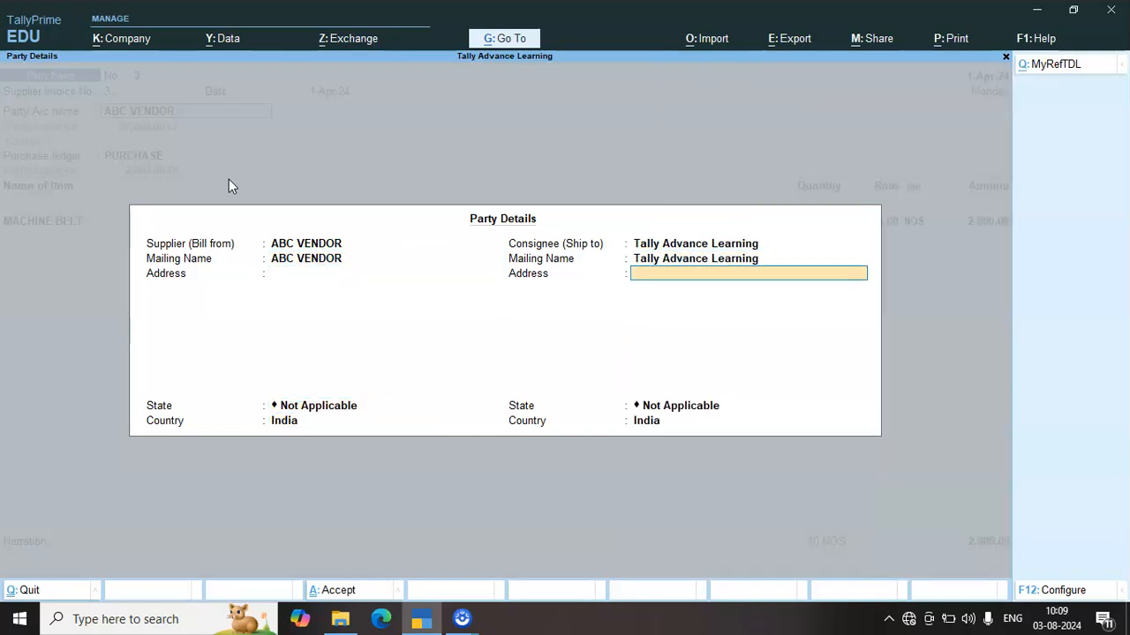
pyautogui.press('Return')
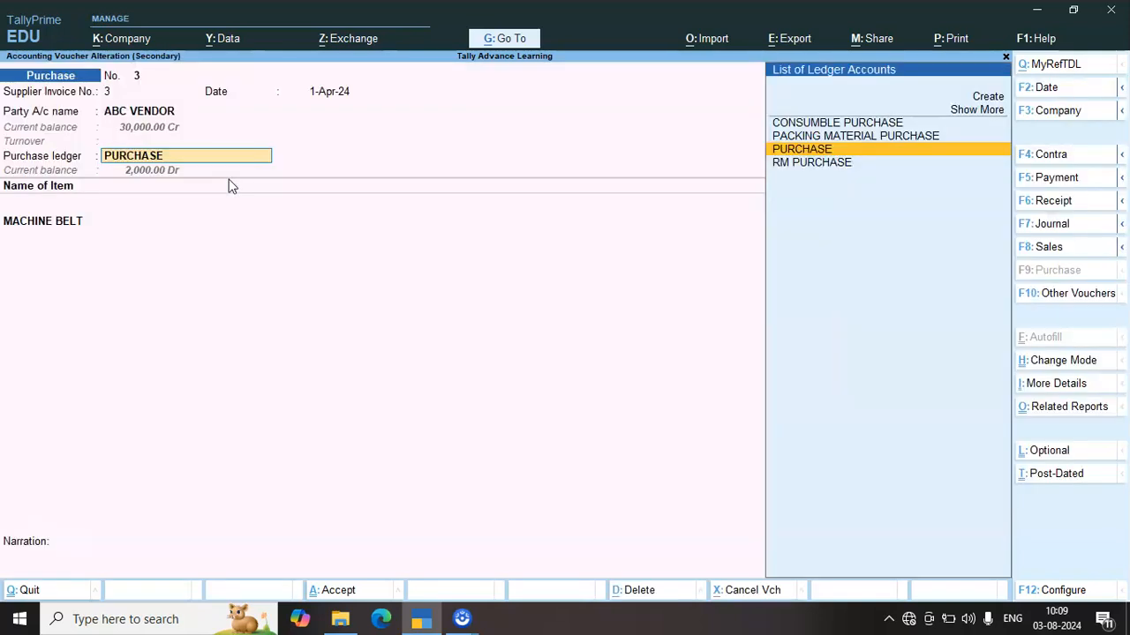
# Set the purchase ledger of voucher no. 3 to CONSUMBLE PURCHASE, keep its MACHINE BELT line and bill details, and save the voucher.
pyautogui.press('Up')
pyautogui.press('Up')
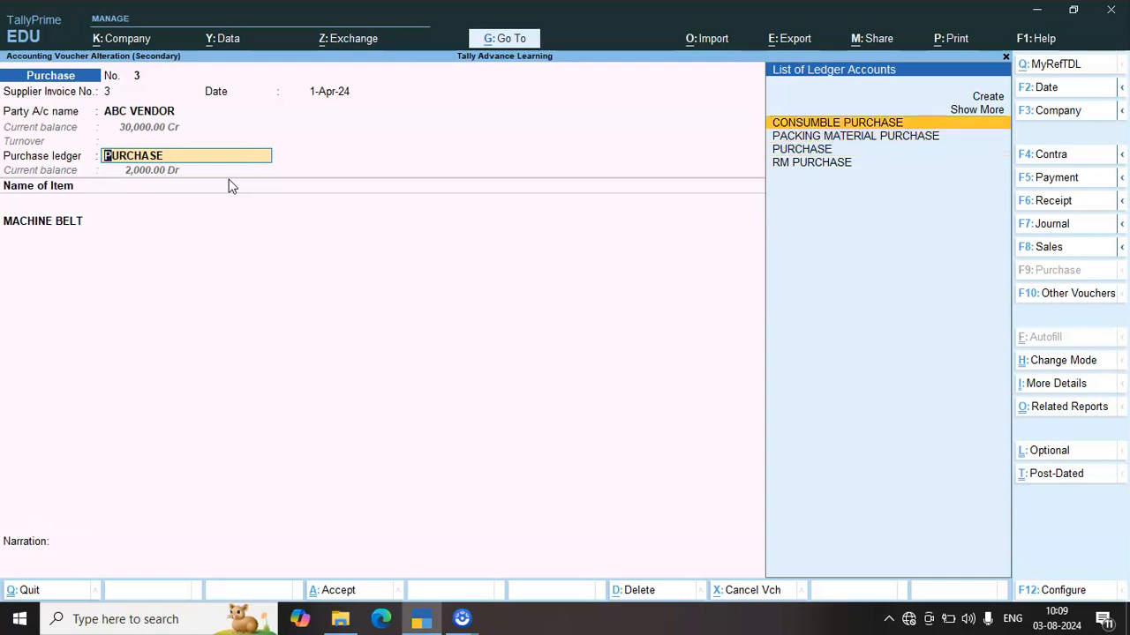
pyautogui.press('Return')
pyautogui.press('Return')
pyautogui.press('Return')
pyautogui.press('Return')
pyautogui.press('Return')
pyautogui.press('Return')
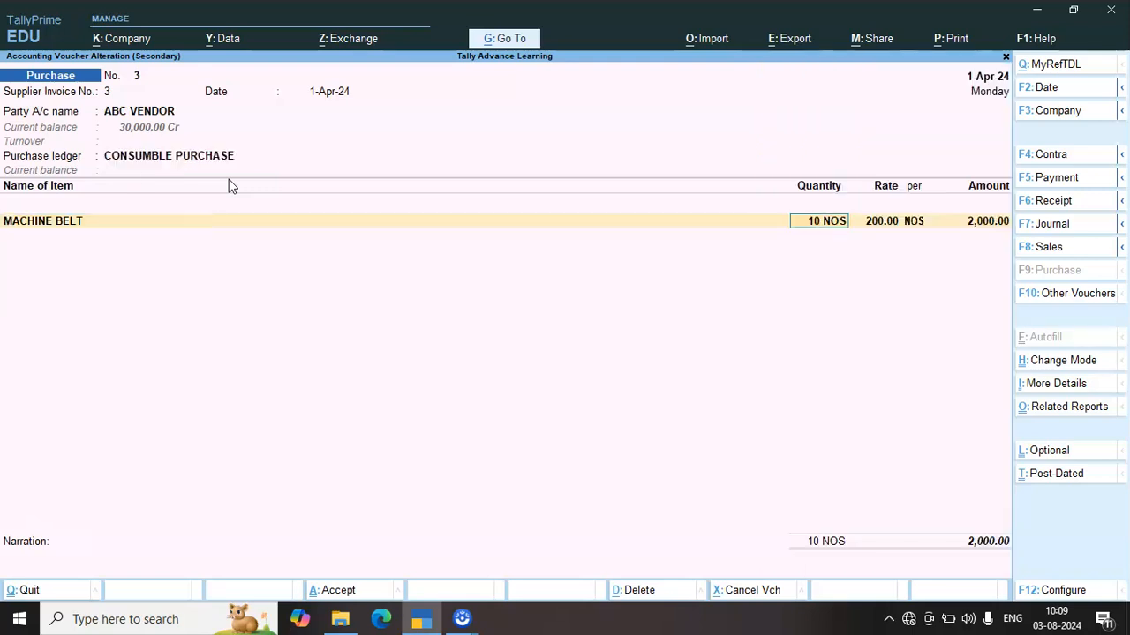
pyautogui.press('Return')
pyautogui.press('Return')
pyautogui.press('Return')
pyautogui.press('Return')
pyautogui.press('Return')
pyautogui.press('Return')
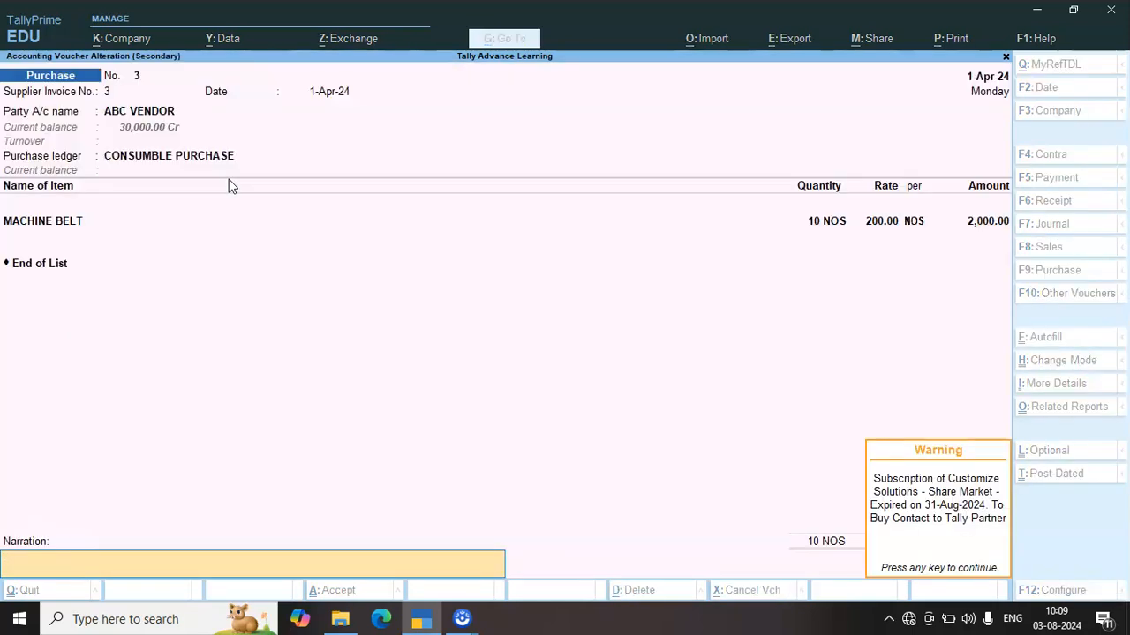
pyautogui.press('Return')
pyautogui.press('Return')
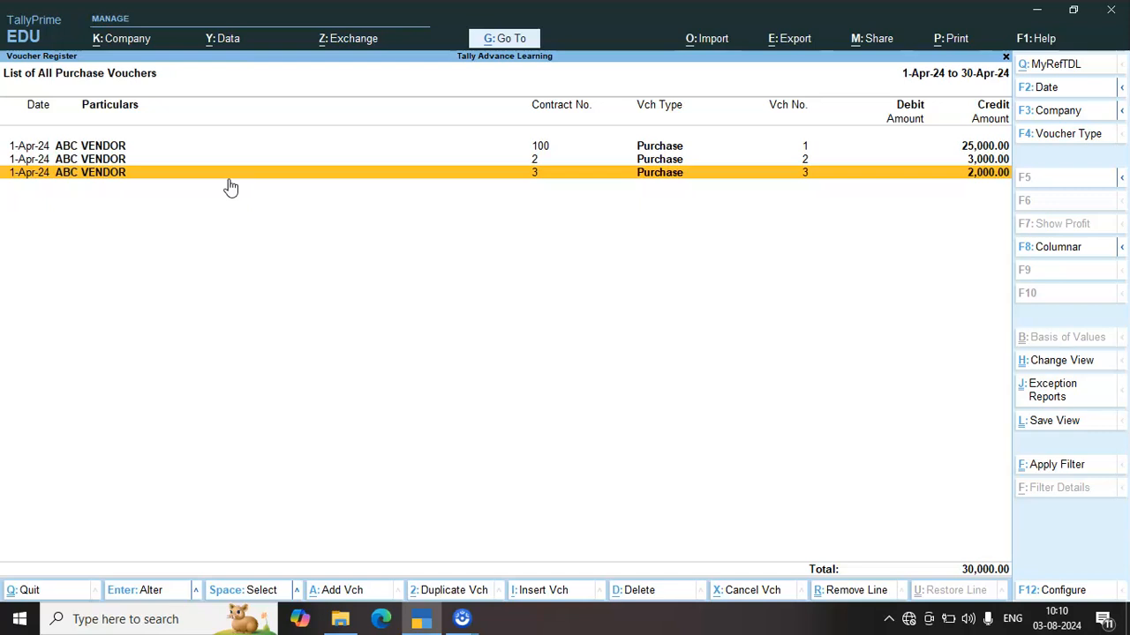
# Reopen ABC VENDOR purchase voucher no. 3 to check its purchase ledger, and leave the purchase register without changes.
pyautogui.doubleClick(228, 177)
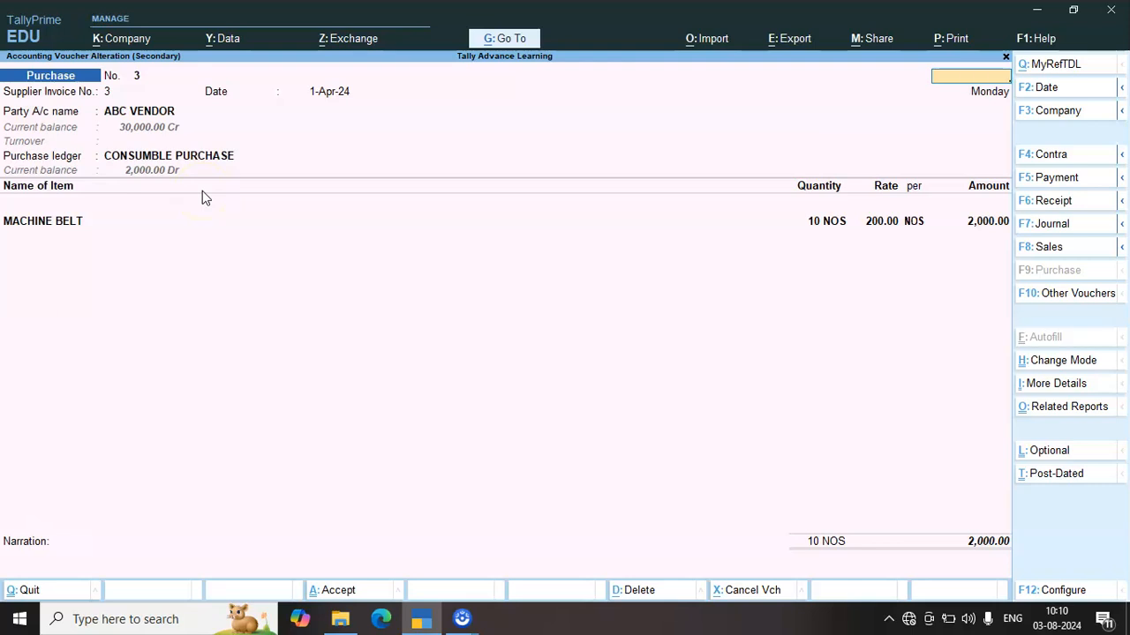
pyautogui.press('Escape')
pyautogui.press('Escape')
pyautogui.press('Escape')
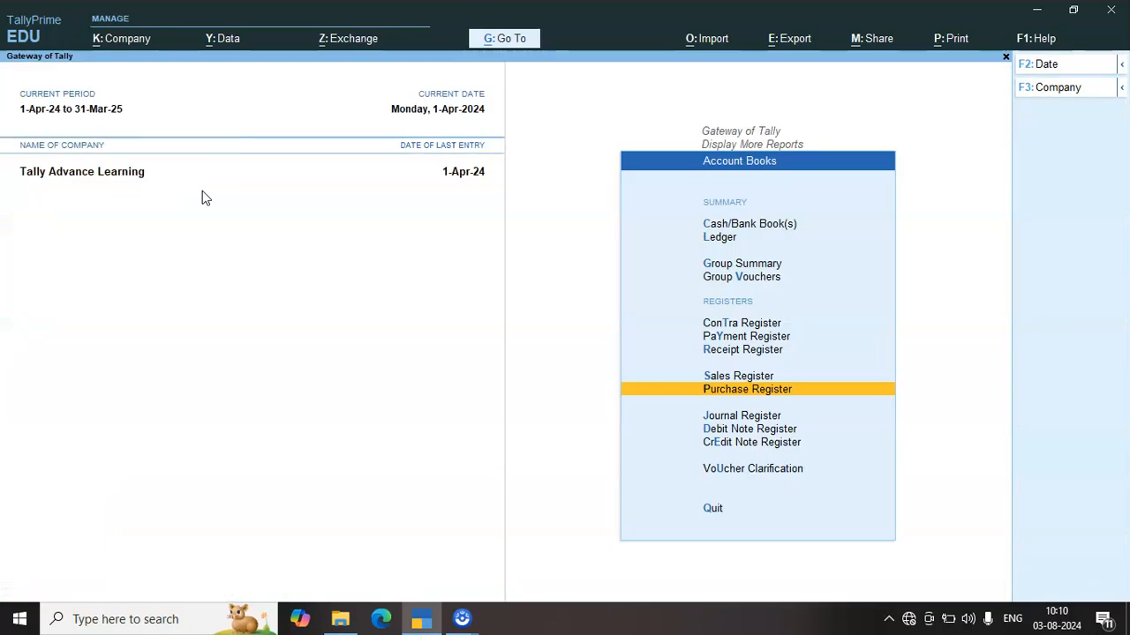
# Open the Profit & Loss A/c from Final Accounts and show it in detailed format.
pyautogui.press('Escape')
pyautogui.press('Escape')
pyautogui.press('Up')
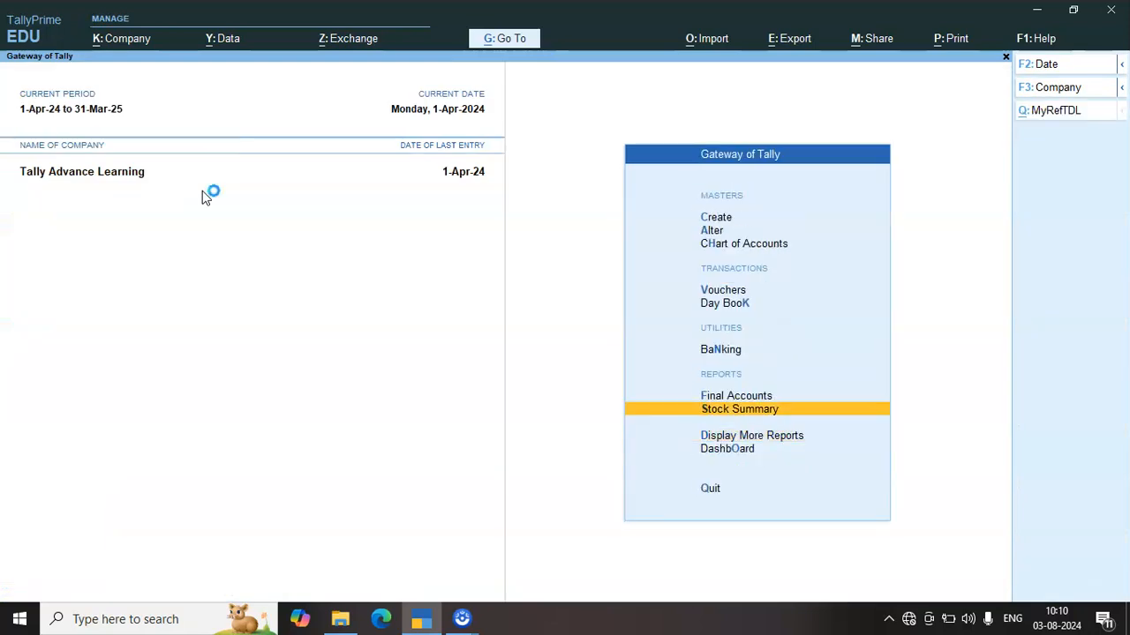
pyautogui.press('Up')
pyautogui.press('Return')
pyautogui.press('Down')
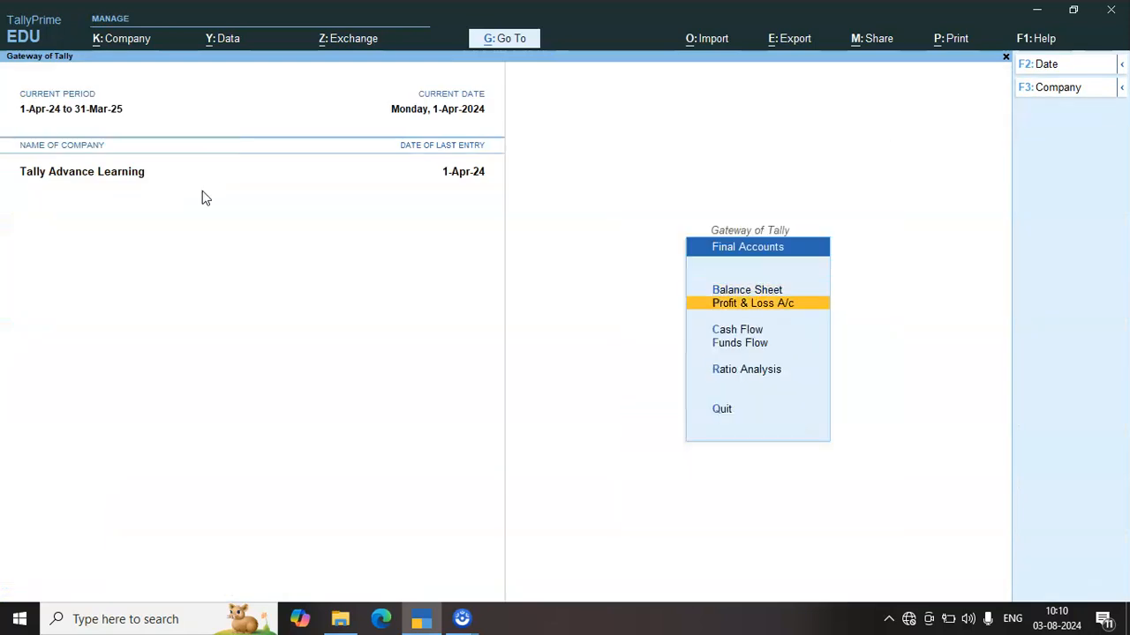
pyautogui.press('Return')
pyautogui.hotkey('alt', 'F5')
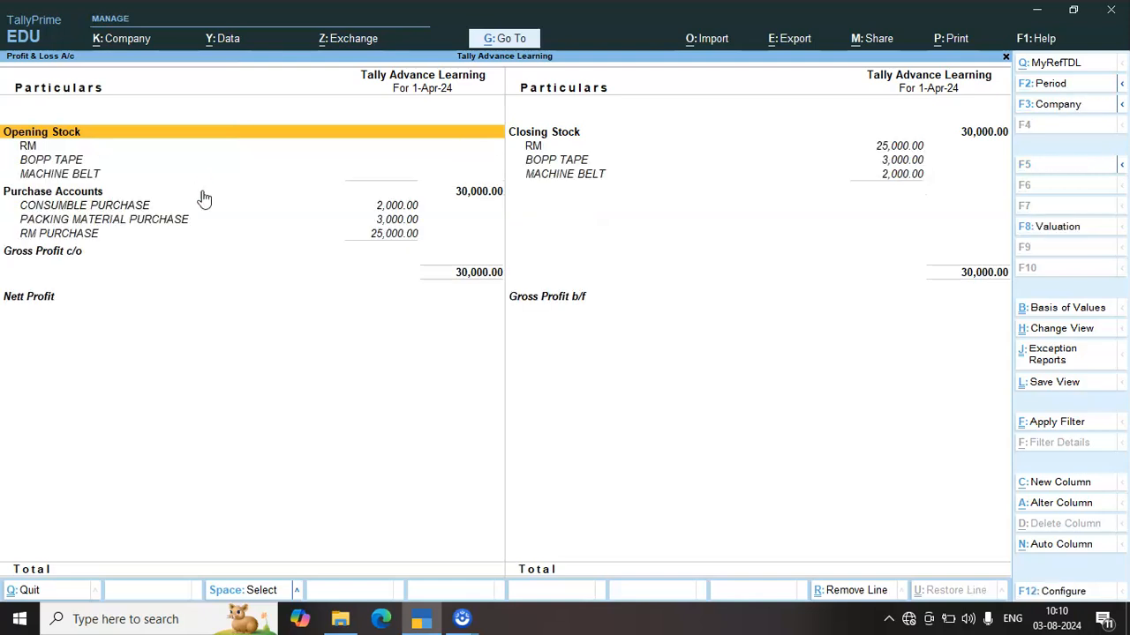
# Examine the amounts of the consumable, packing material and raw material purchase ledgers under Purchase Accounts.
pyautogui.press('Down')
pyautogui.press('Down')
pyautogui.press('Down')
pyautogui.press('Down')
pyautogui.press('Down')
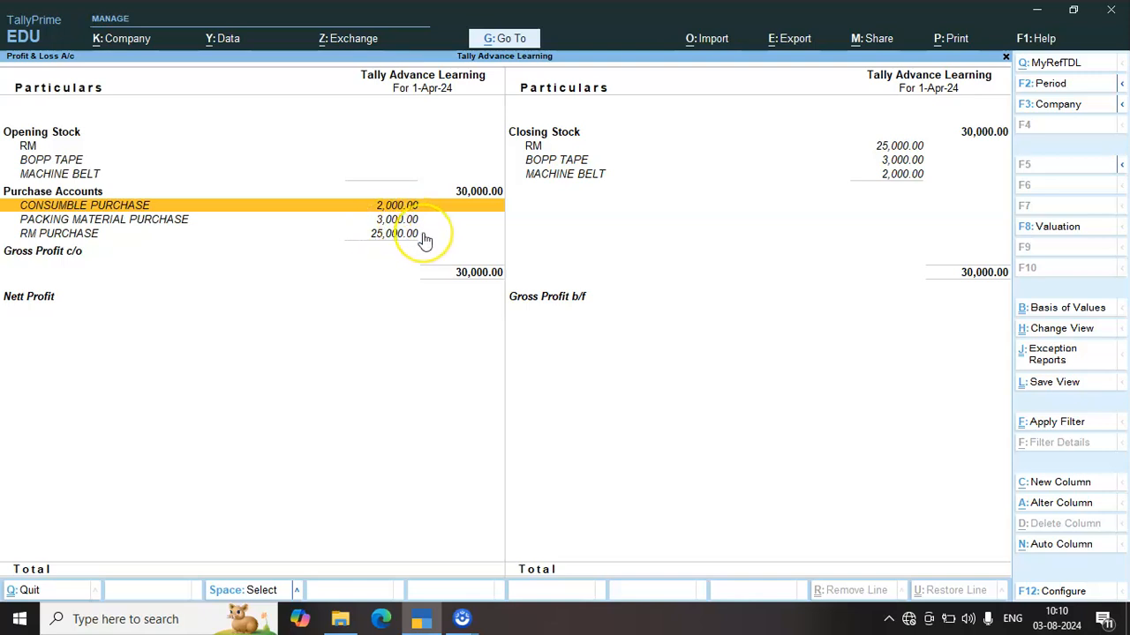
pyautogui.hotkey('alt', 'Tab')
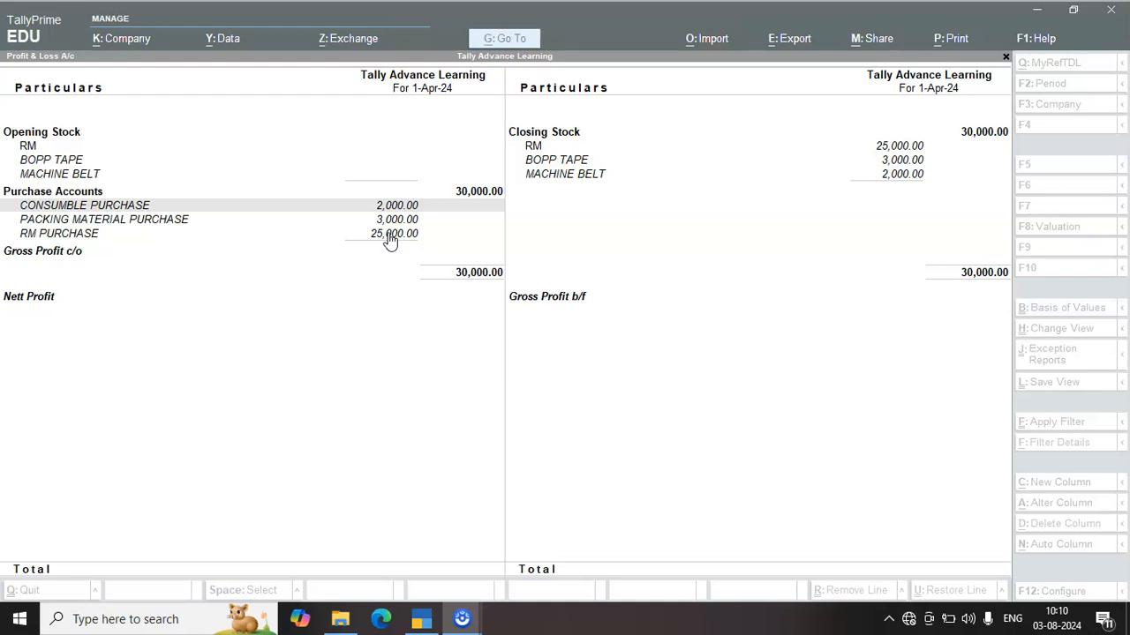
pyautogui.click(391, 241)
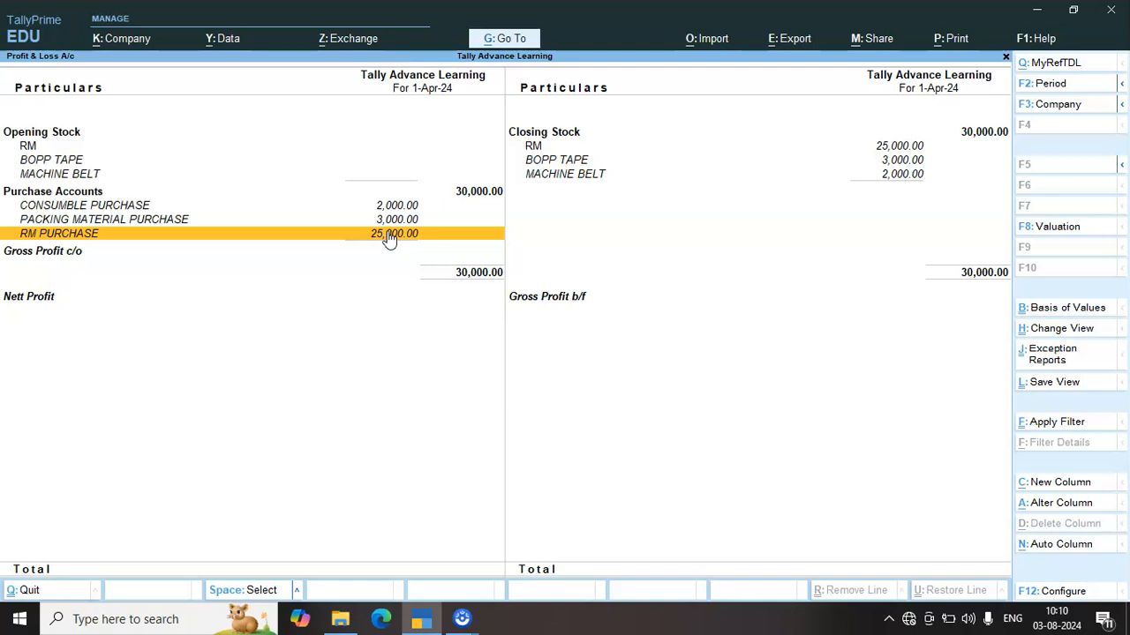
pyautogui.click(401, 229)
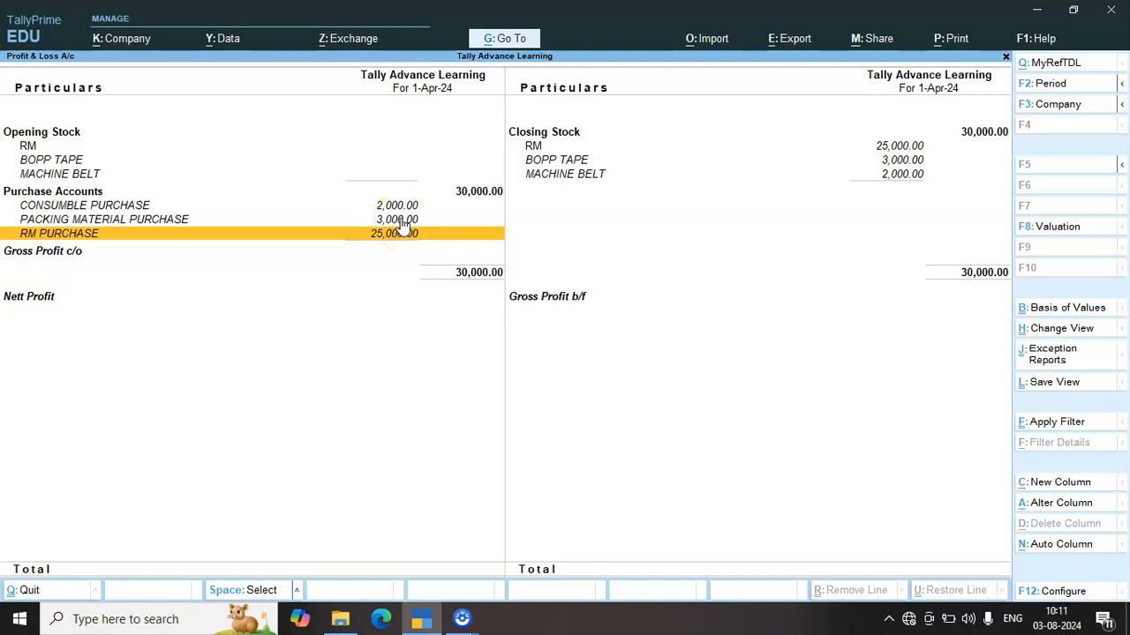